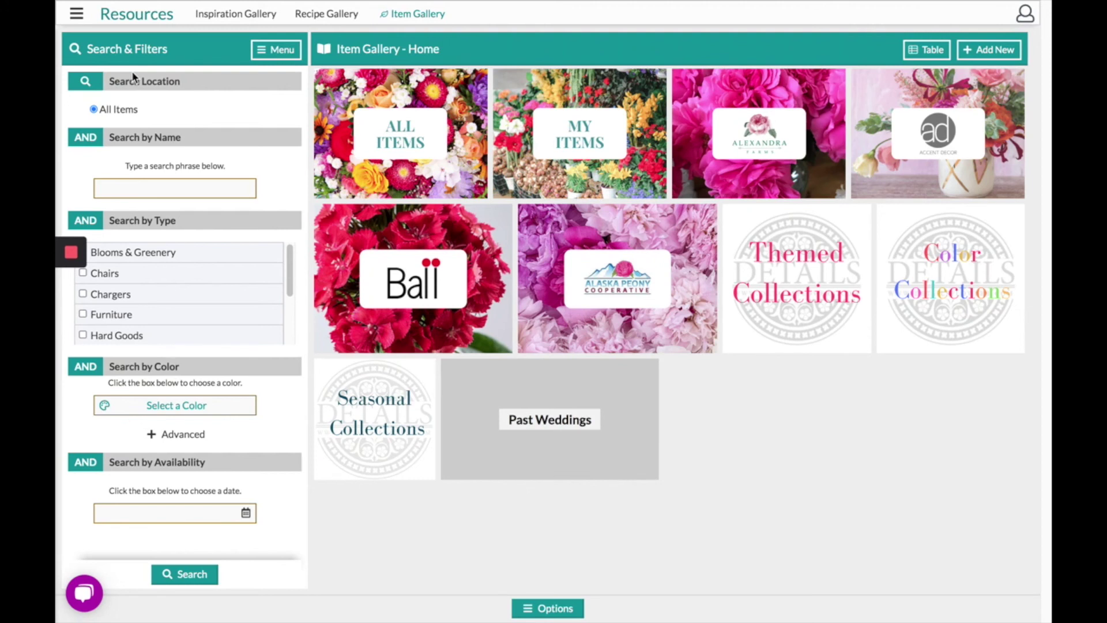
Glance at the site navigation list, then open the Accent Decor collection
left_click(78, 20)
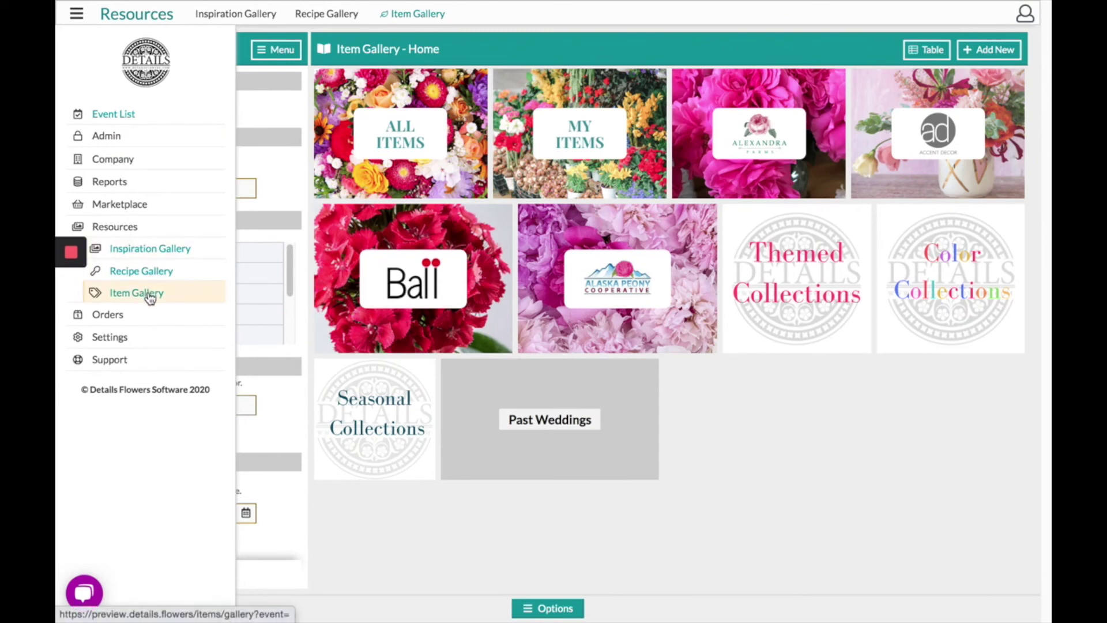
left_click(559, 55)
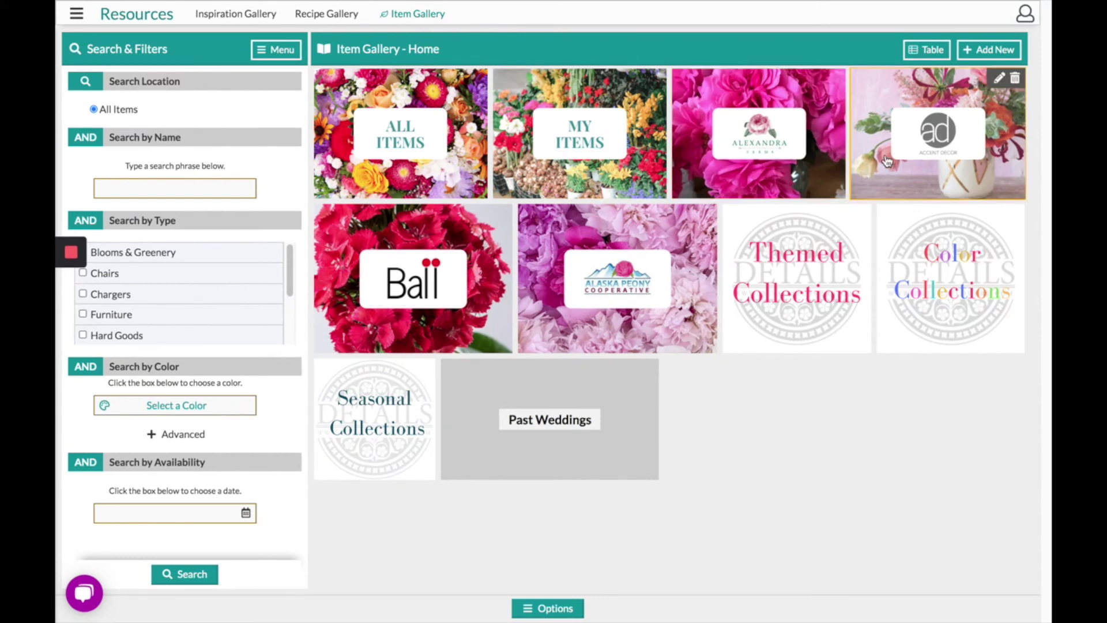
left_click(914, 155)
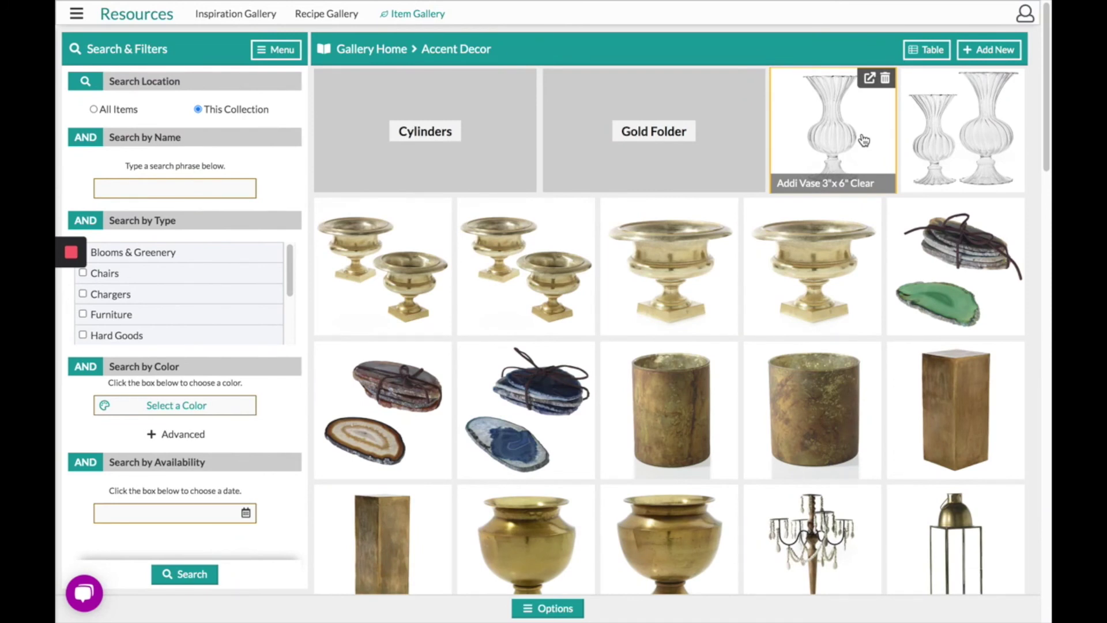
Inspect the Addi Vase 3"x 6" Clear item's Description, Details, Colors and Availability, then close it
left_click(831, 138)
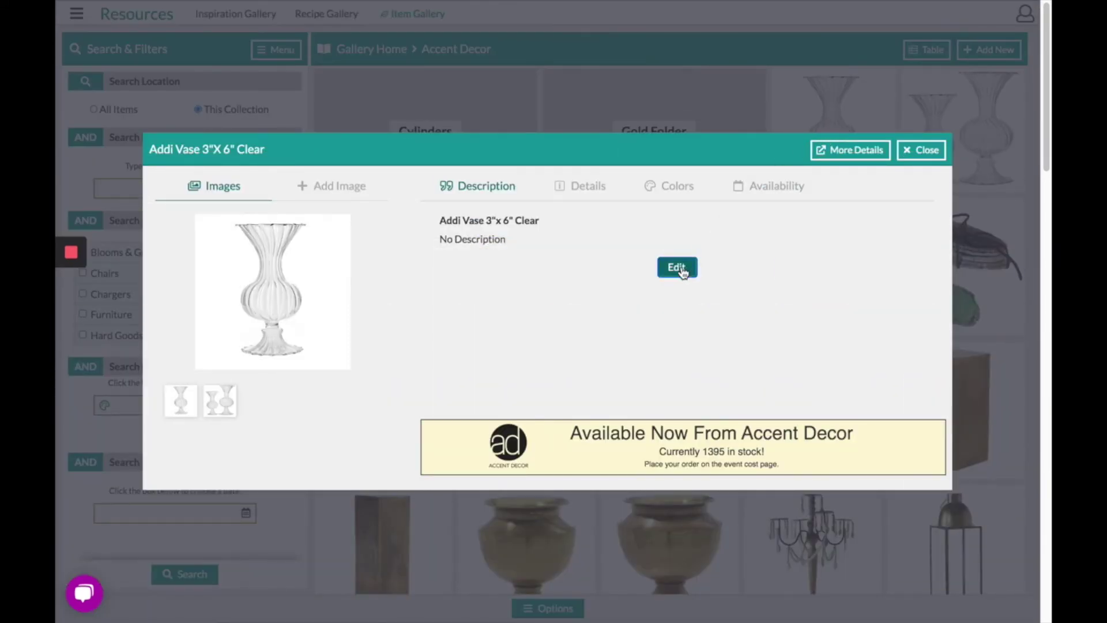
left_click(678, 267)
left_click(595, 192)
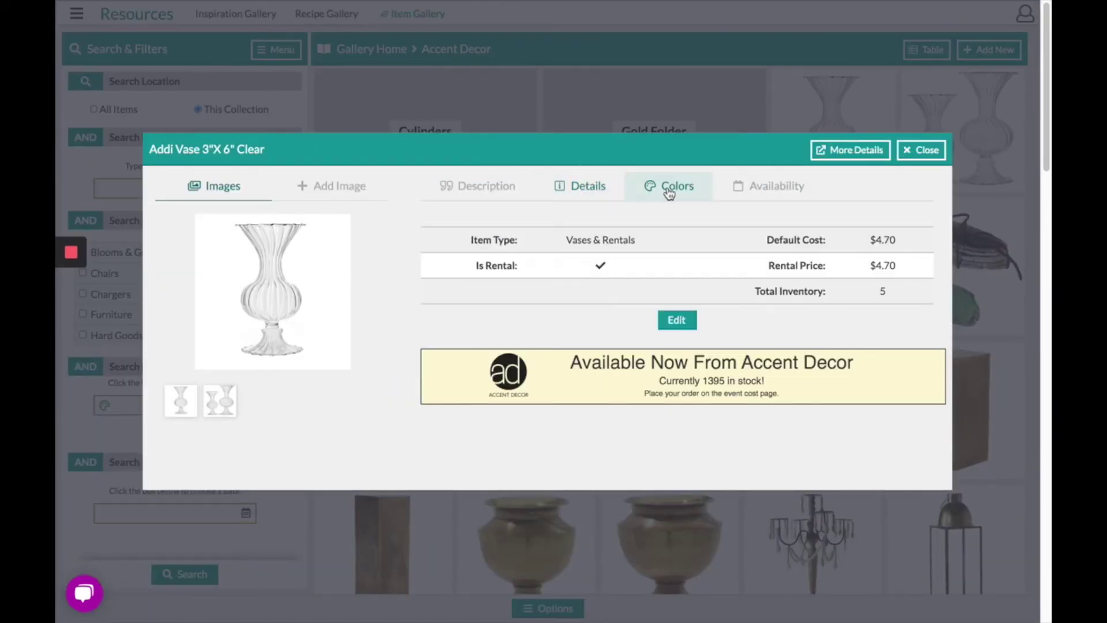
left_click(668, 190)
left_click(773, 198)
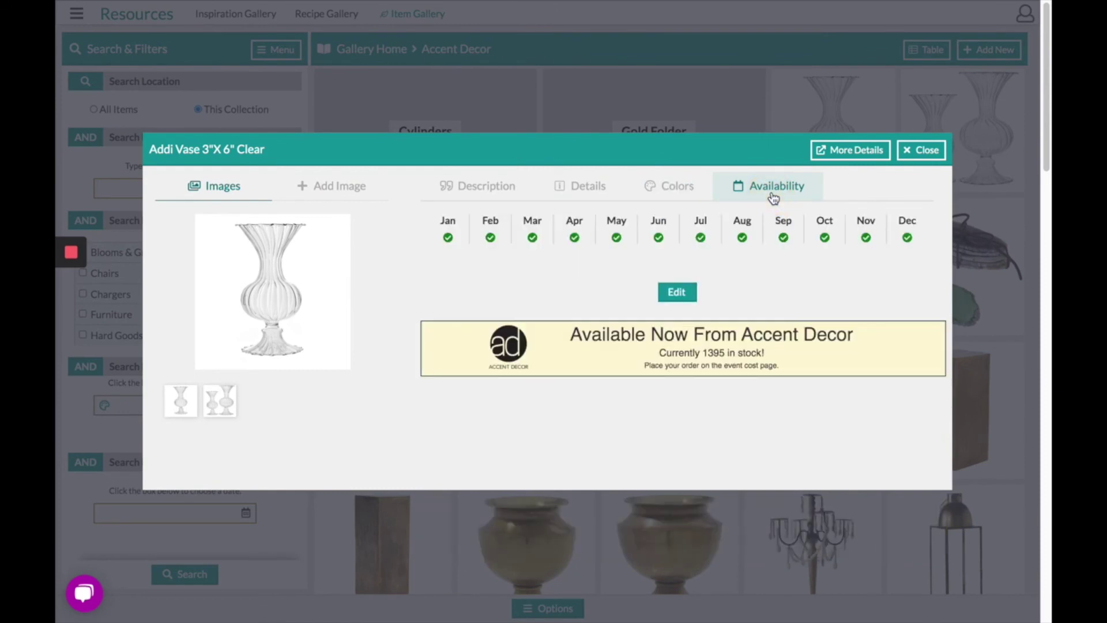
left_click(921, 150)
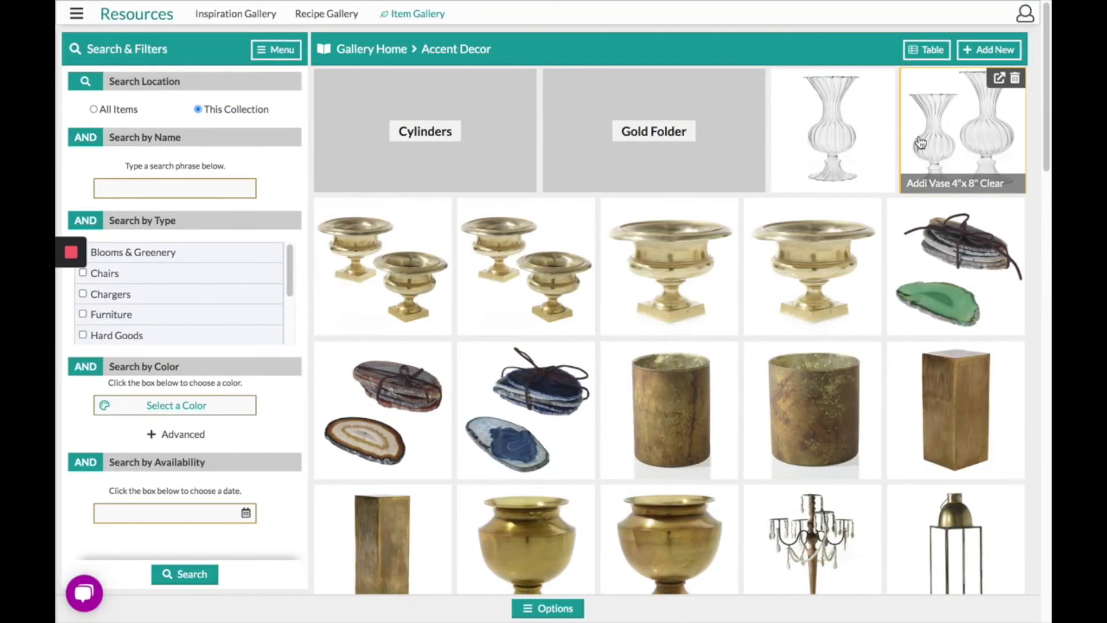
View Accent Decor's items as a table and back as images, then return to Gallery Home
left_click(925, 50)
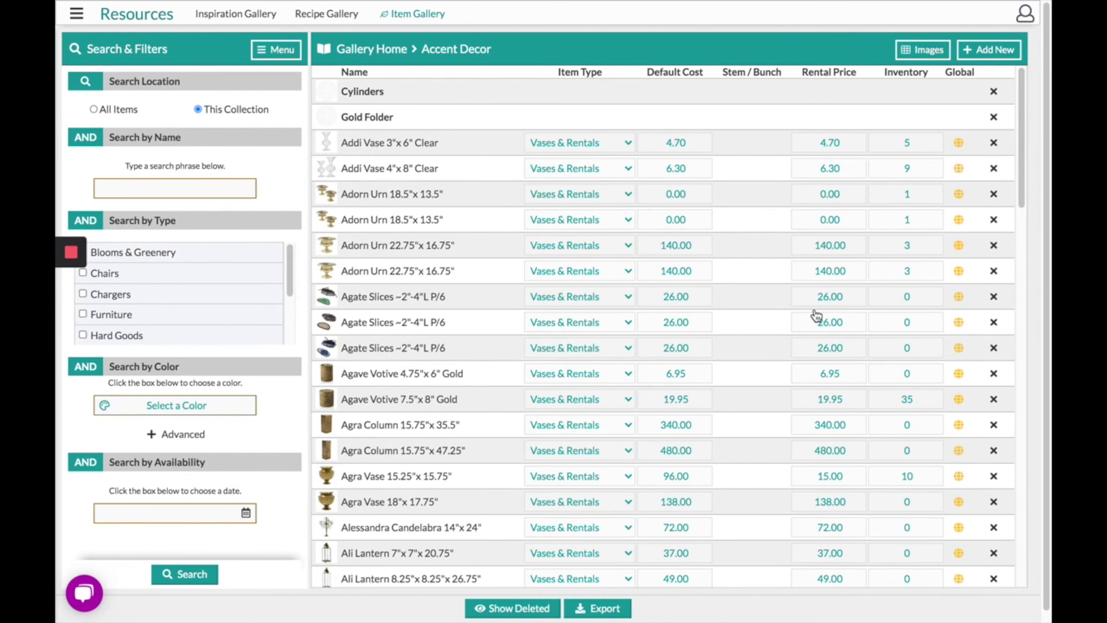
left_click(922, 51)
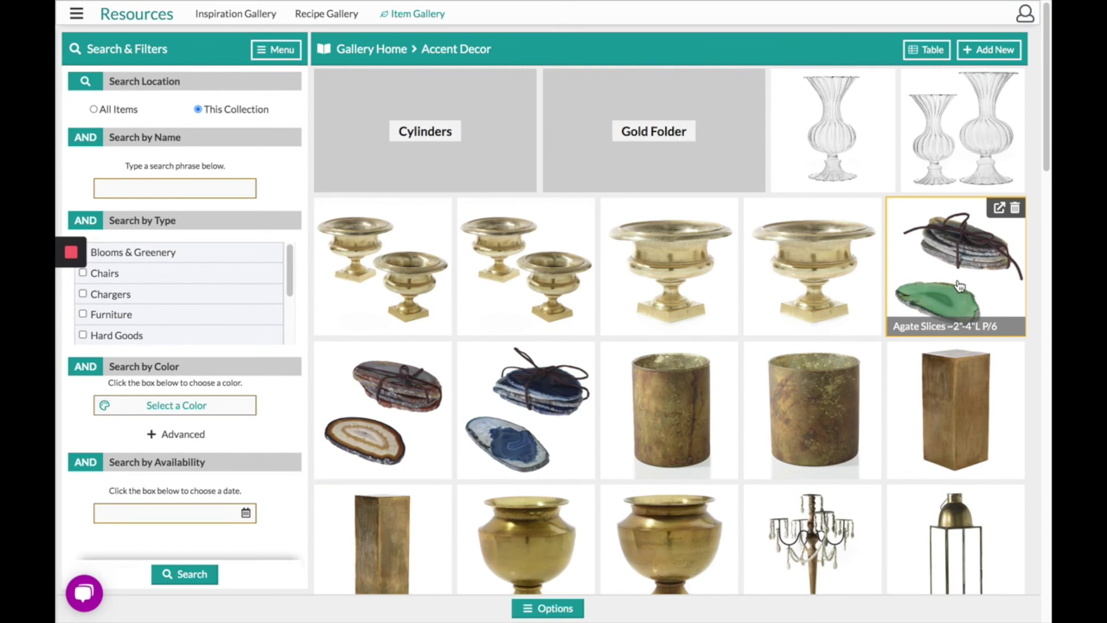
left_click(324, 49)
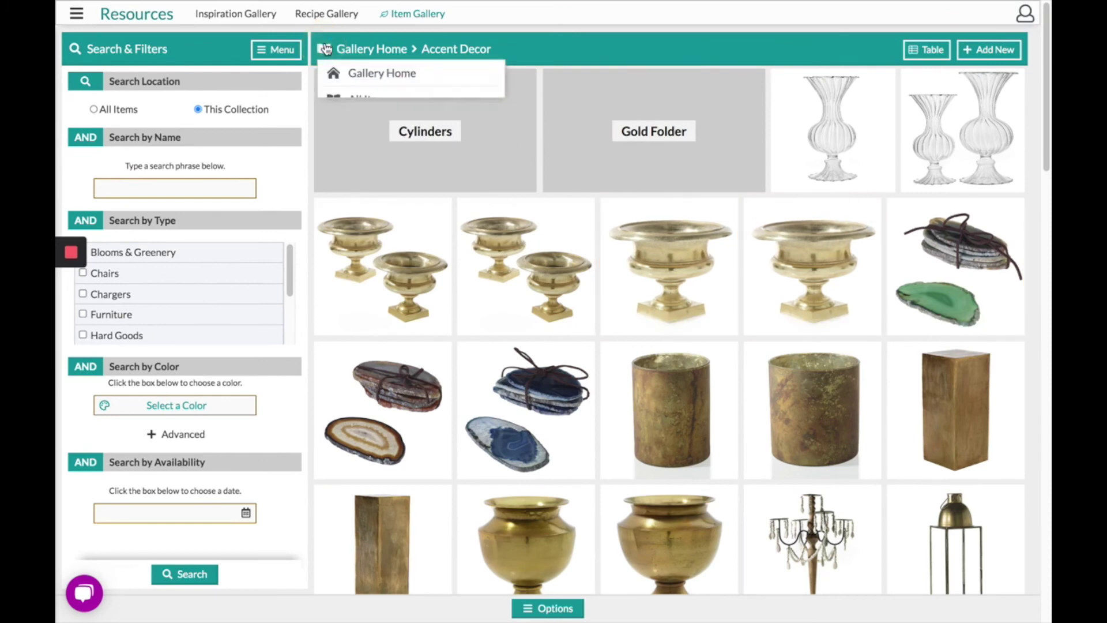
left_click(392, 73)
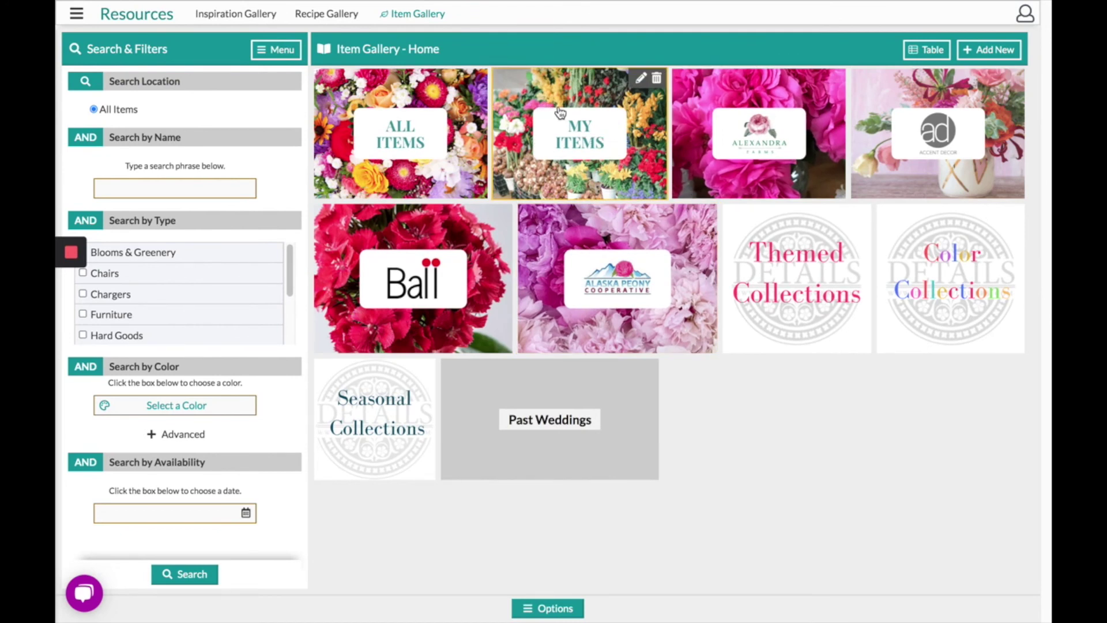
Open the My Items collection and bring up the Add New choices
left_click(611, 160)
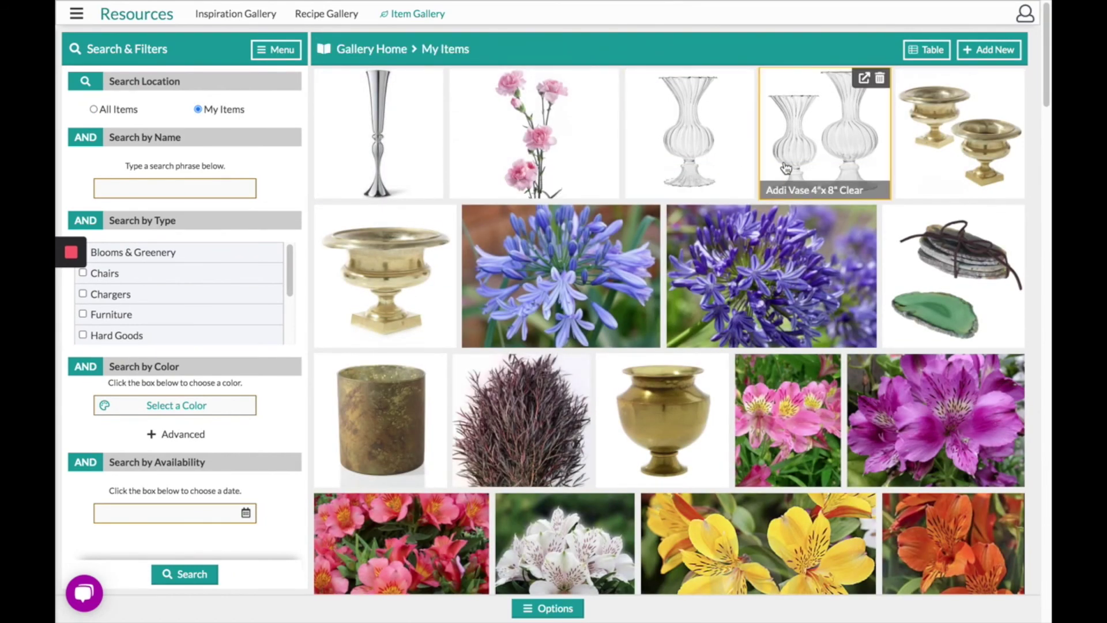
left_click(987, 53)
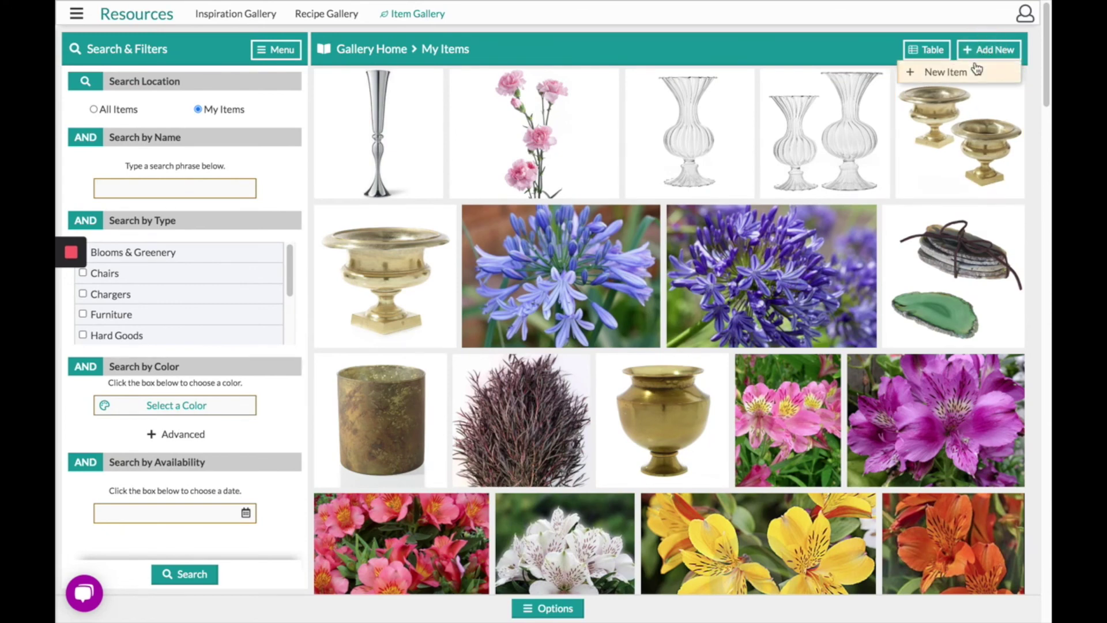
Start a new item, upload the downloaded flower photo and name it Godetia White
left_click(943, 72)
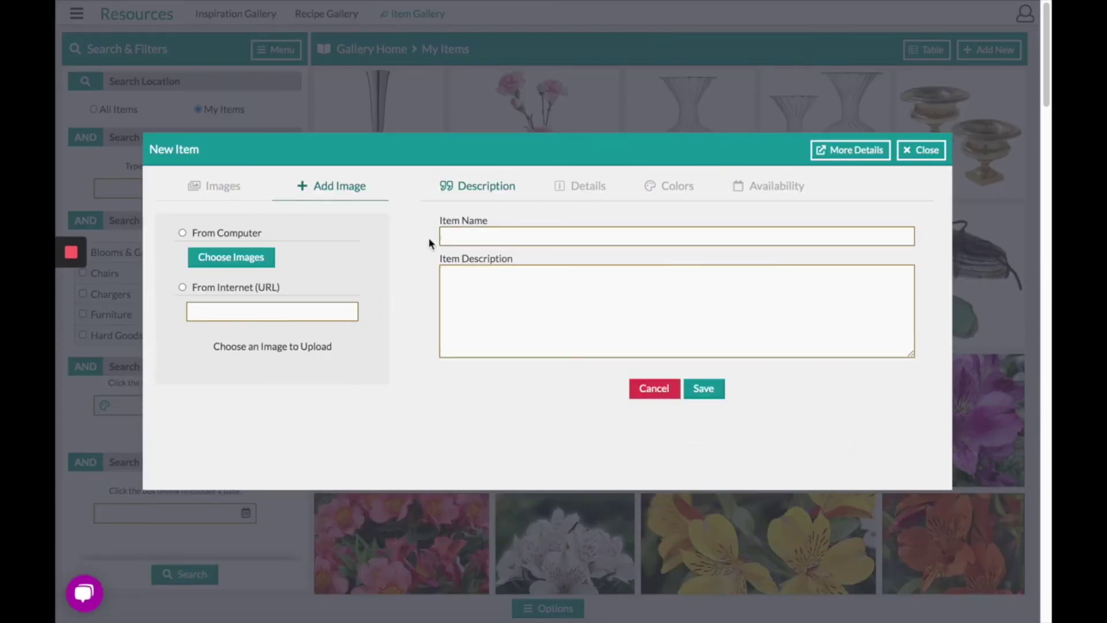
left_click(240, 258)
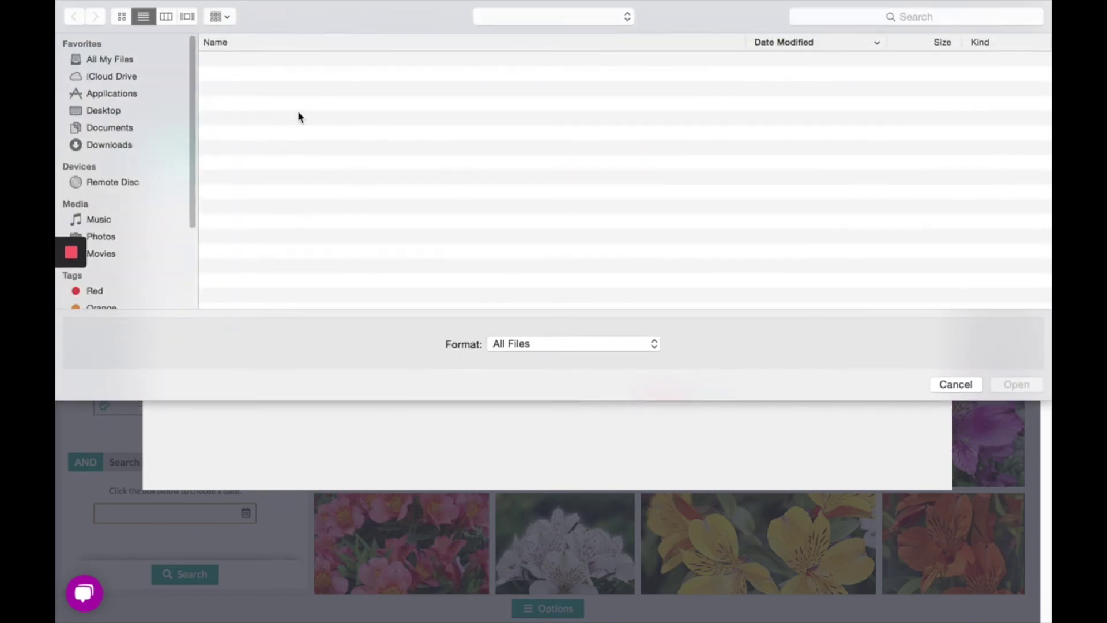
left_click(298, 77)
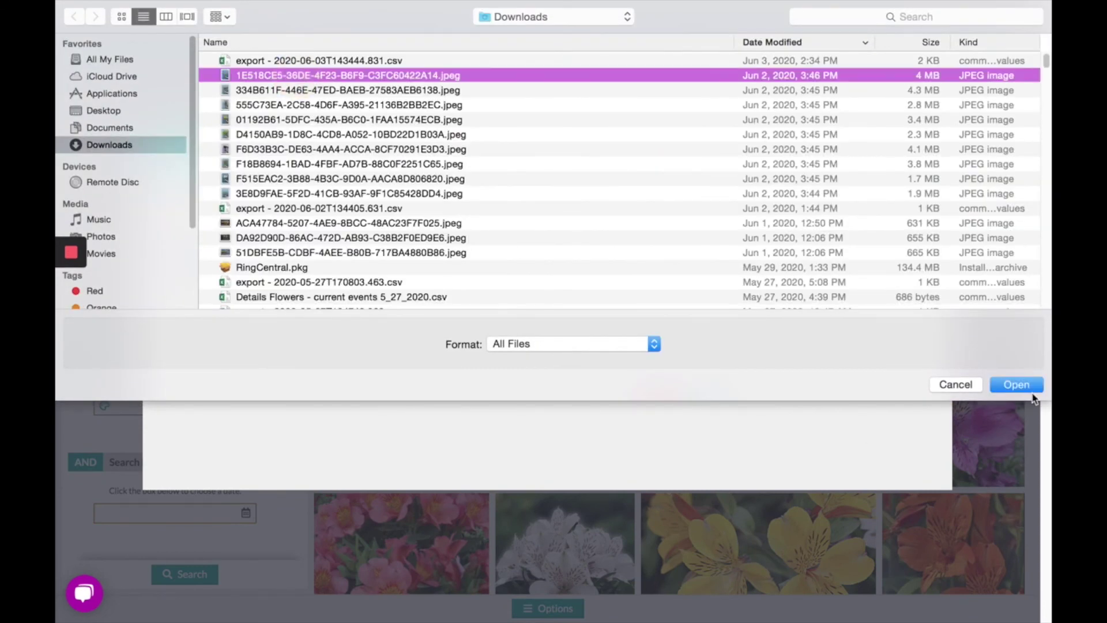
left_click(1031, 384)
left_click(504, 236)
left_click(518, 323)
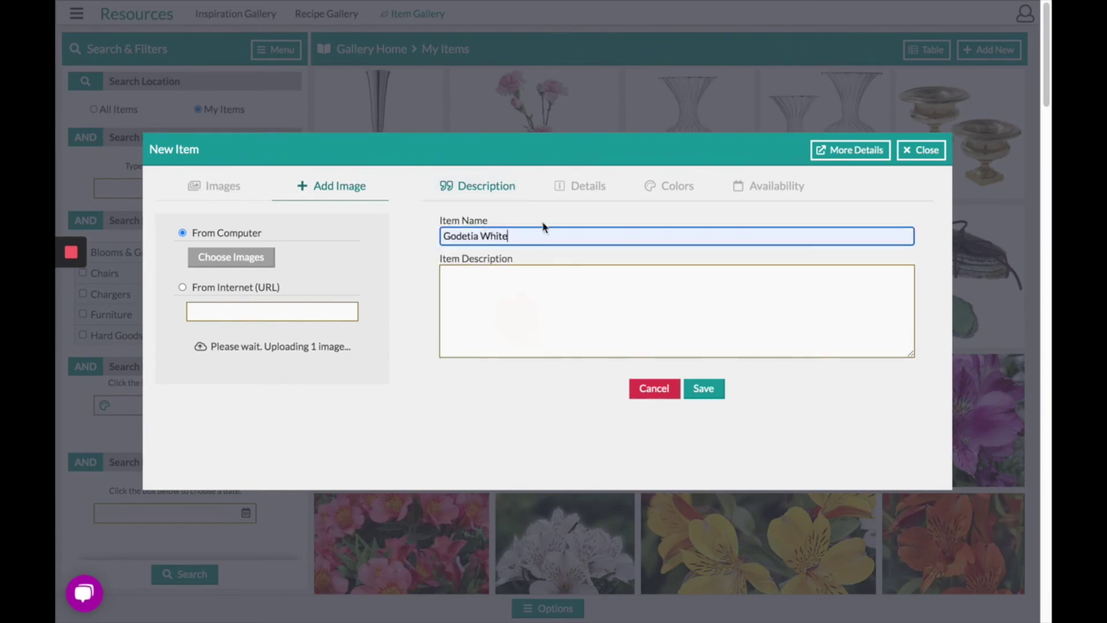
Keep Blooms & Greenery as the item type, review Colors and Availability, and save
left_click(570, 188)
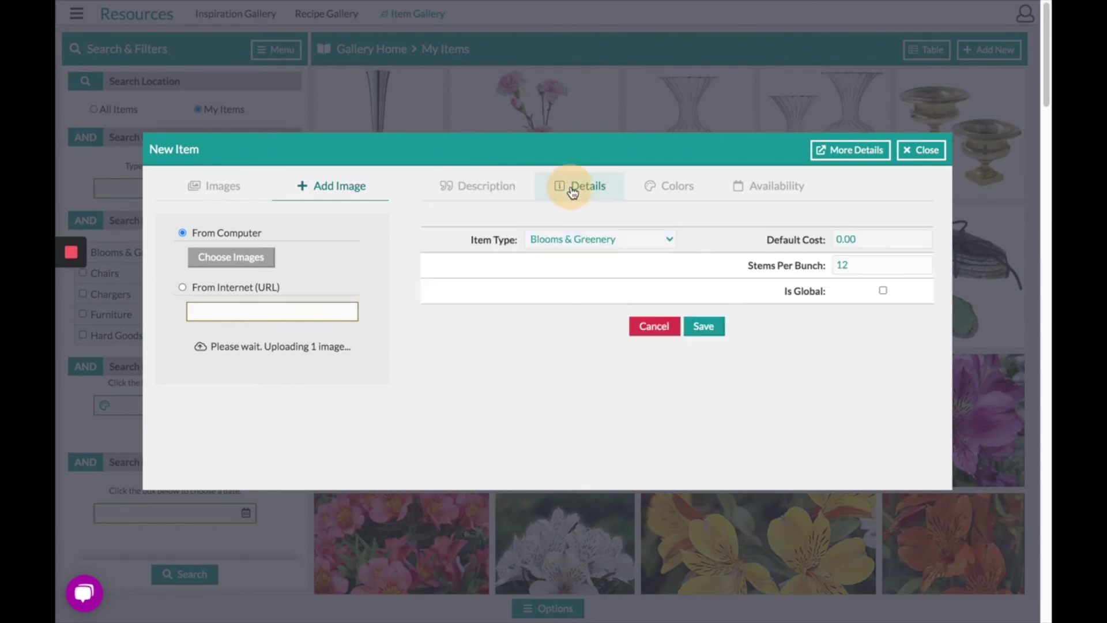
left_click(587, 241)
left_click(621, 396)
left_click(670, 190)
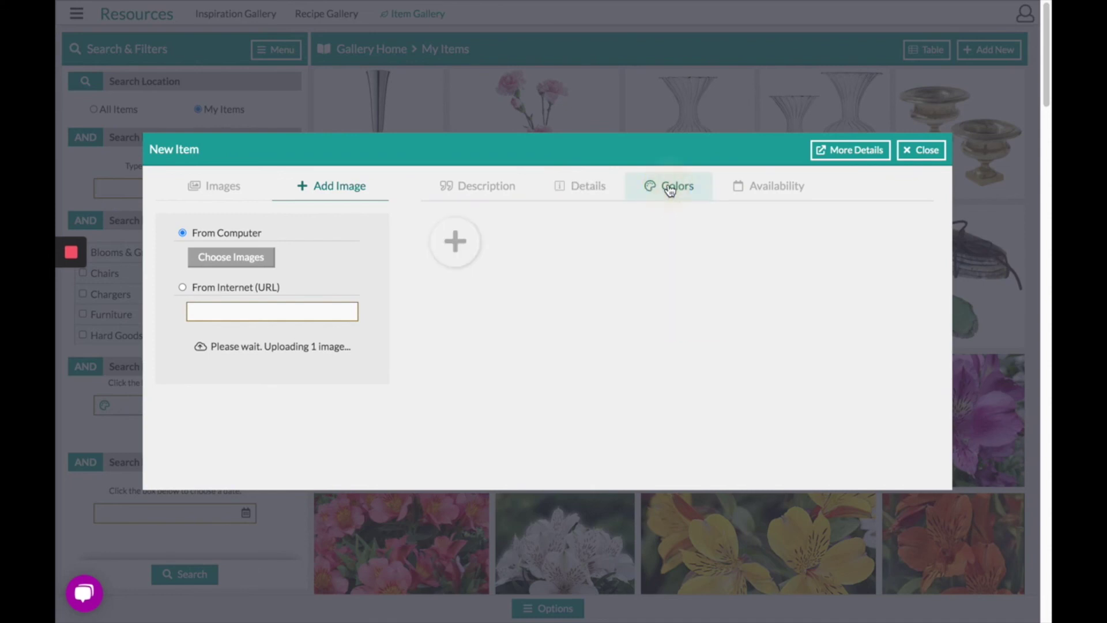
left_click(746, 188)
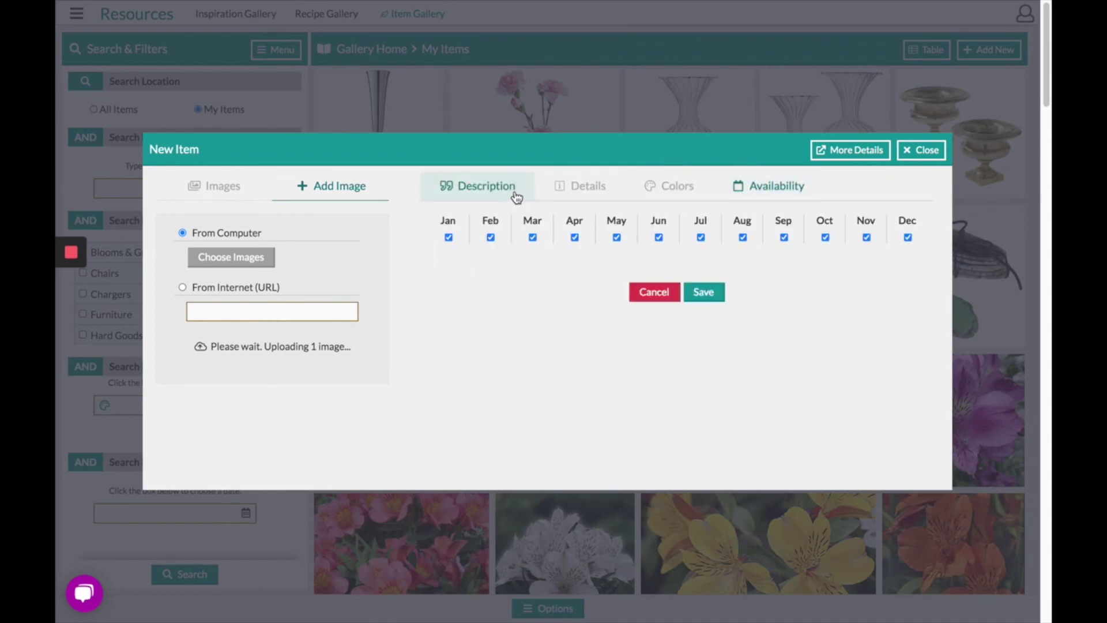
left_click(516, 195)
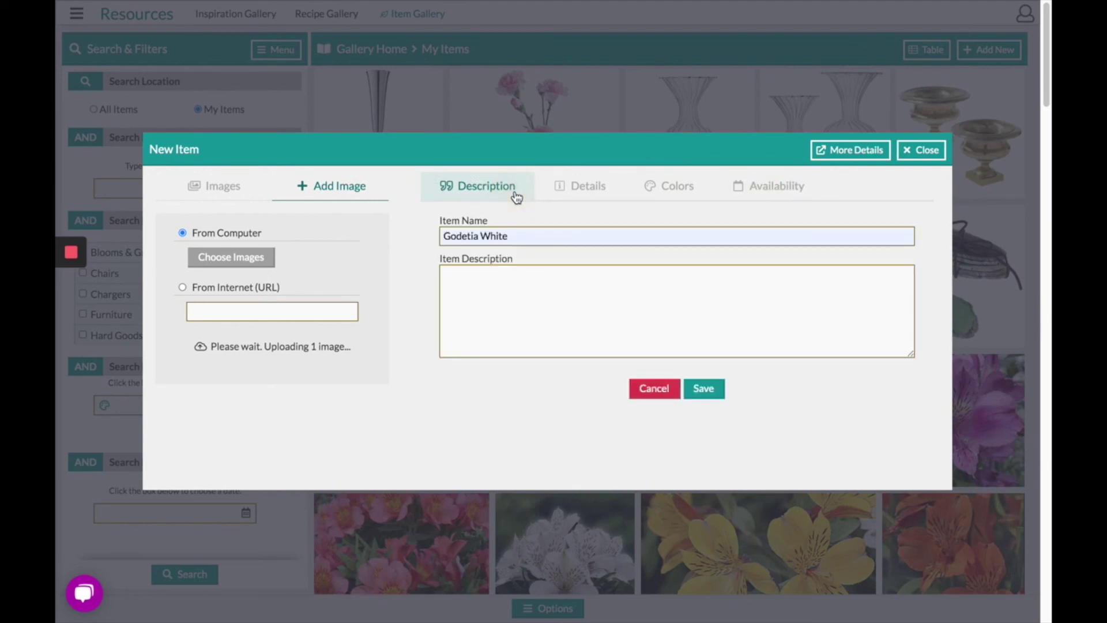
left_click(704, 389)
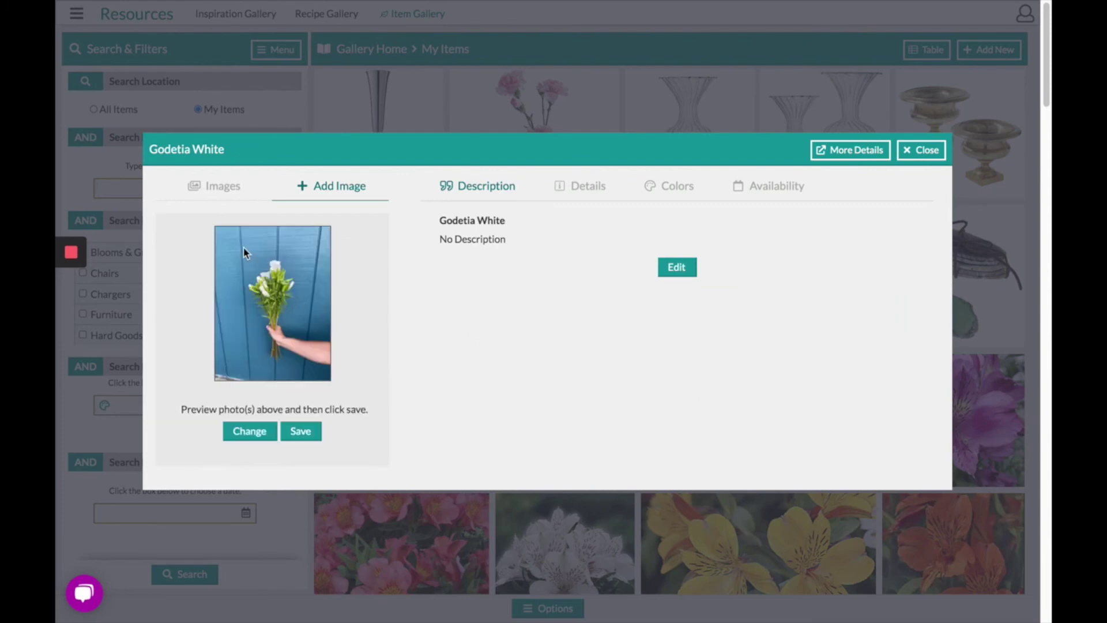
Save the uploaded bouquet photo to Godetia White and close the item
left_click(309, 437)
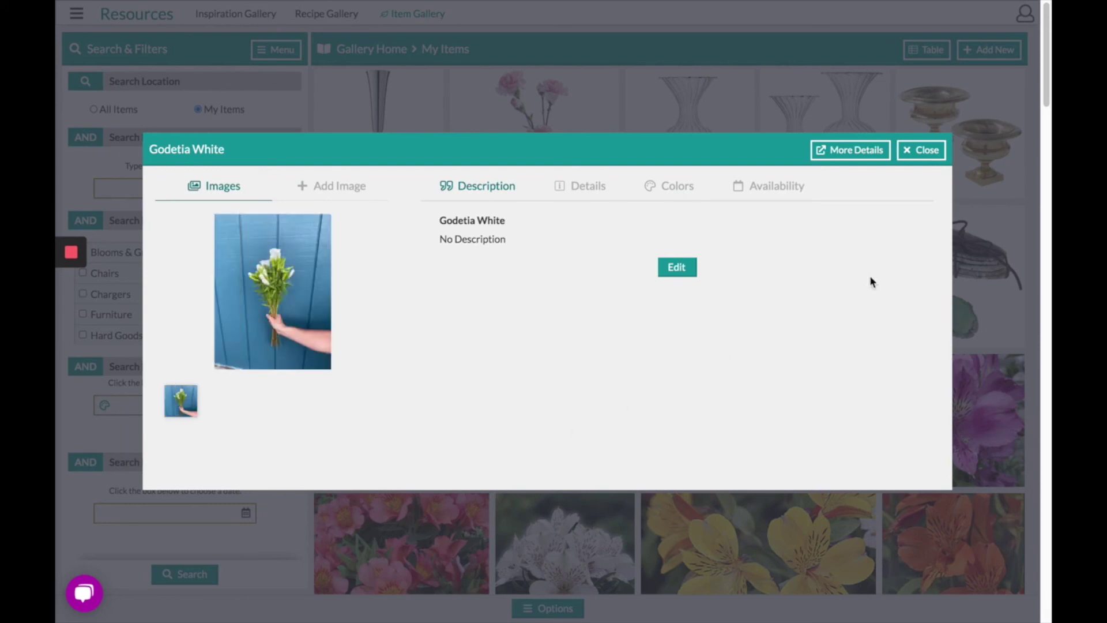
left_click(926, 150)
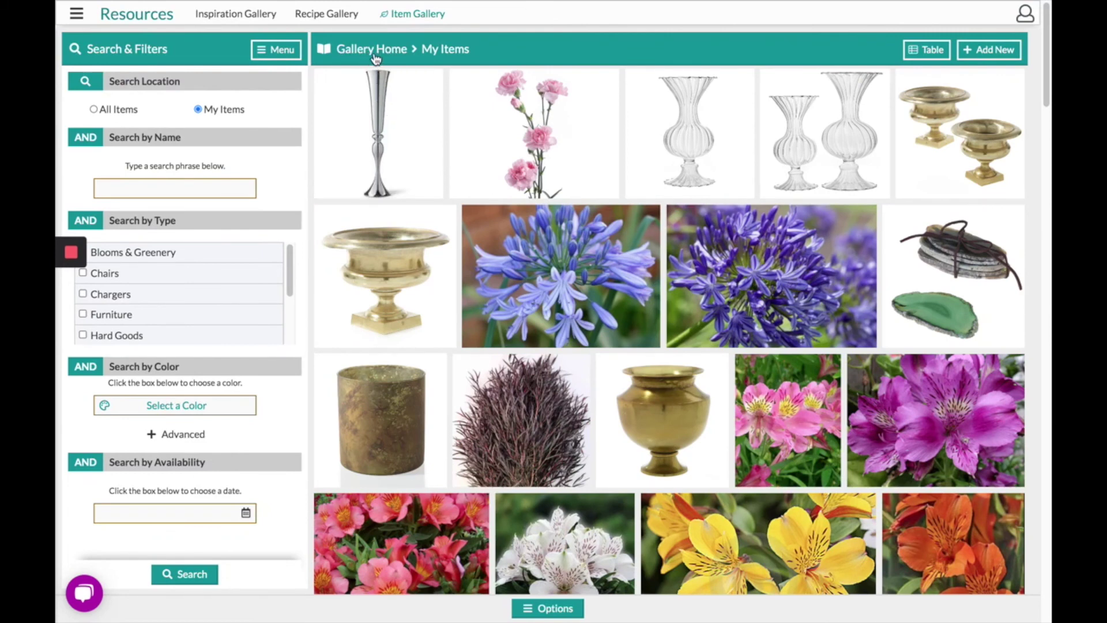
Browse the collections list, peek into Accent Decor's sub-collections, then go to Gallery Home
left_click(324, 52)
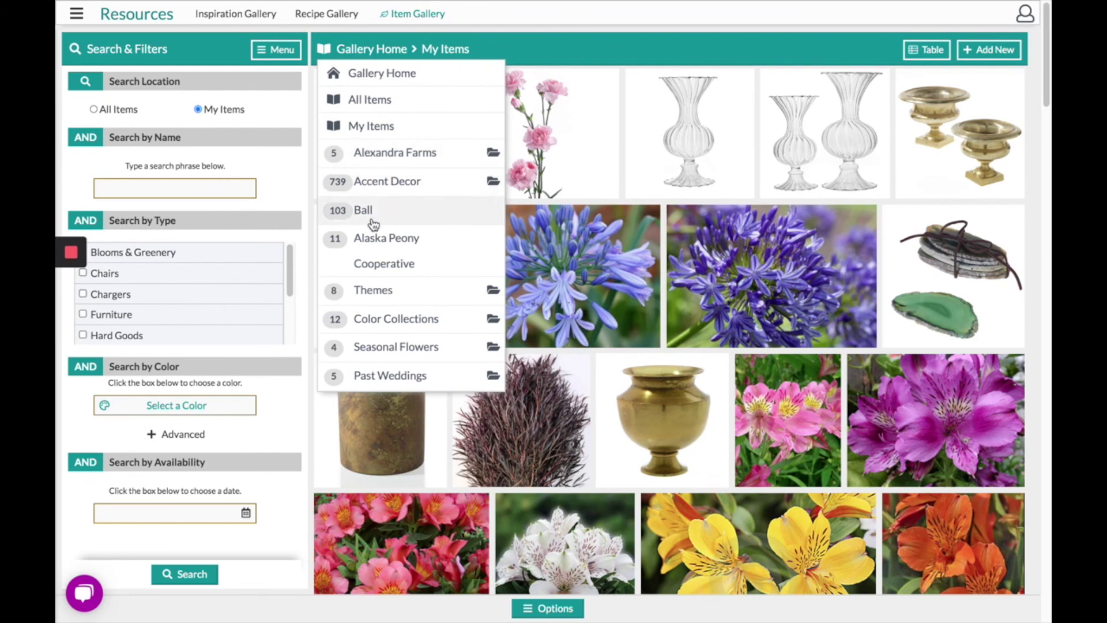
left_click(493, 183)
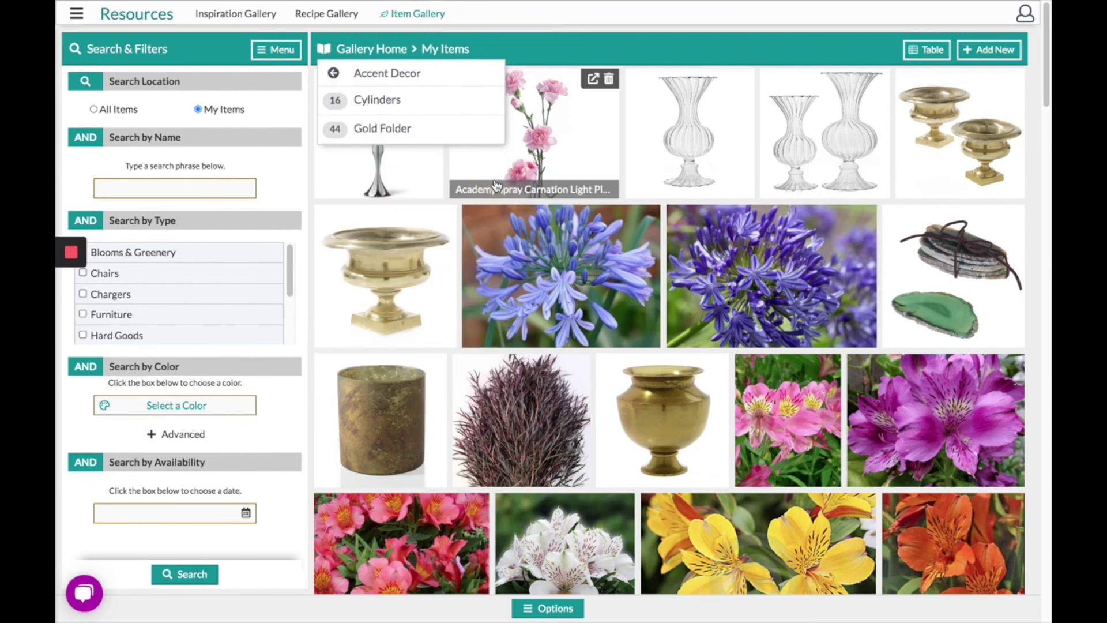
left_click(386, 51)
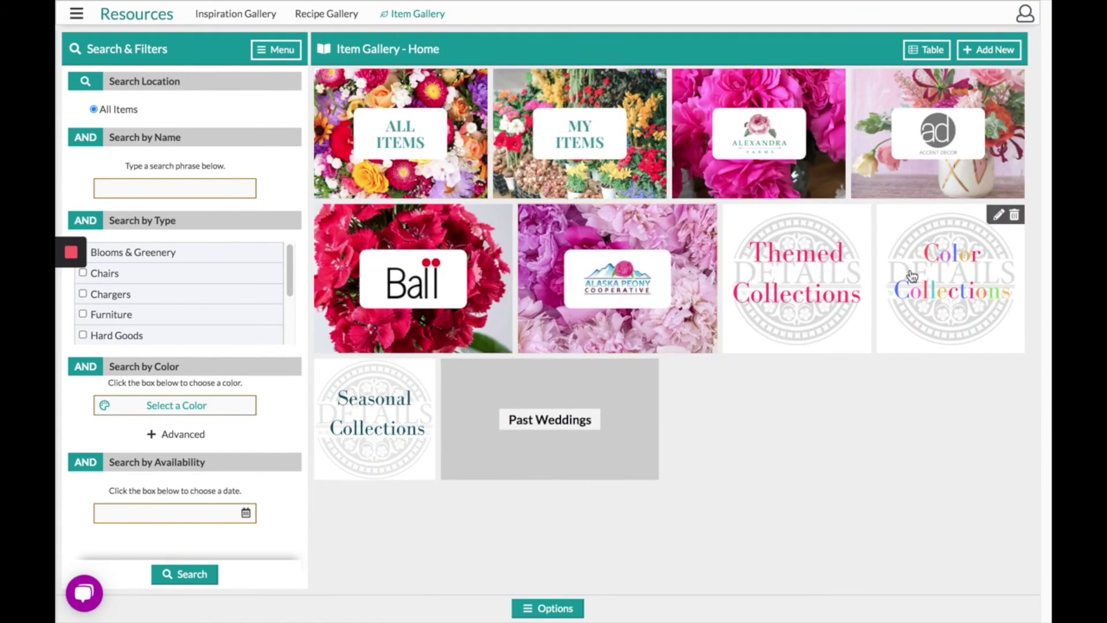
Browse the Blush colour collection's items, then open the gallery locations list
left_click(937, 292)
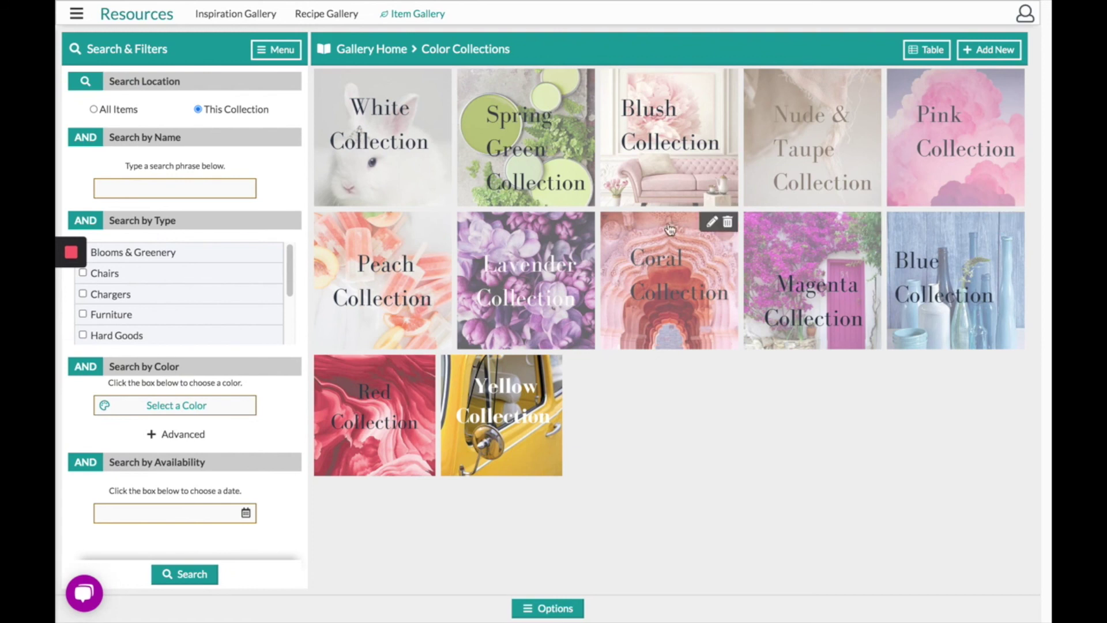
mouse_move(440, 82)
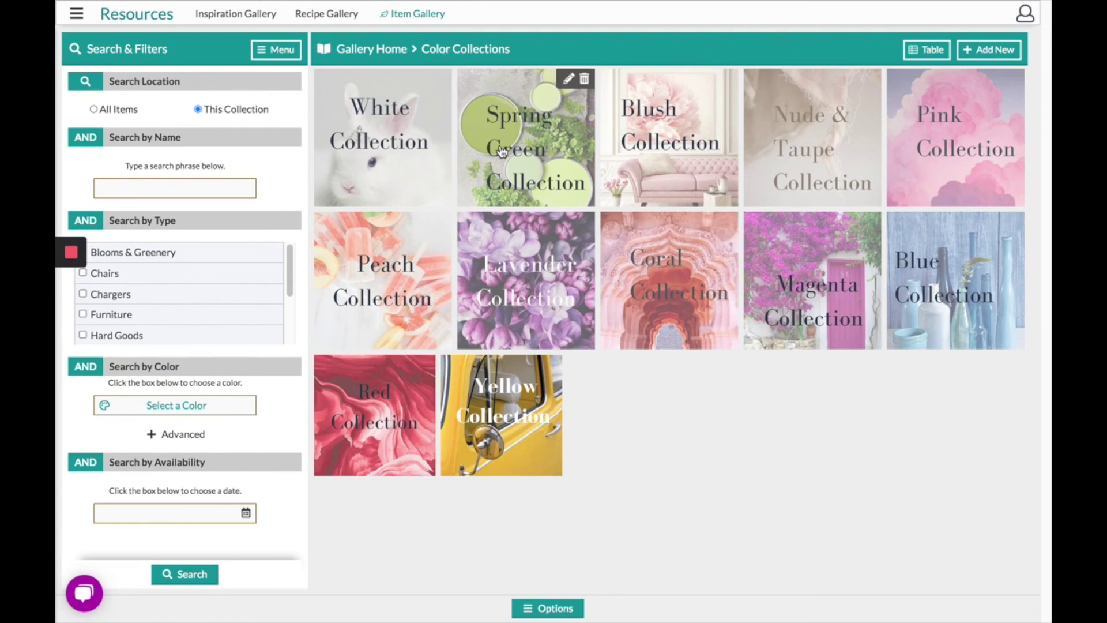
left_click(675, 163)
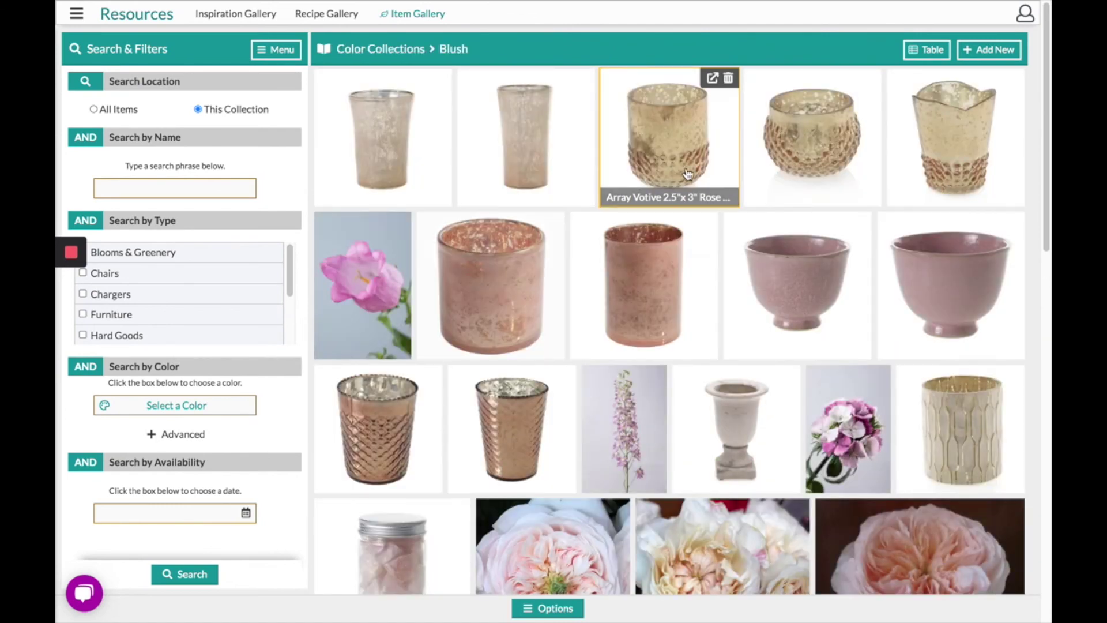
scroll(745, 234, "down", 3)
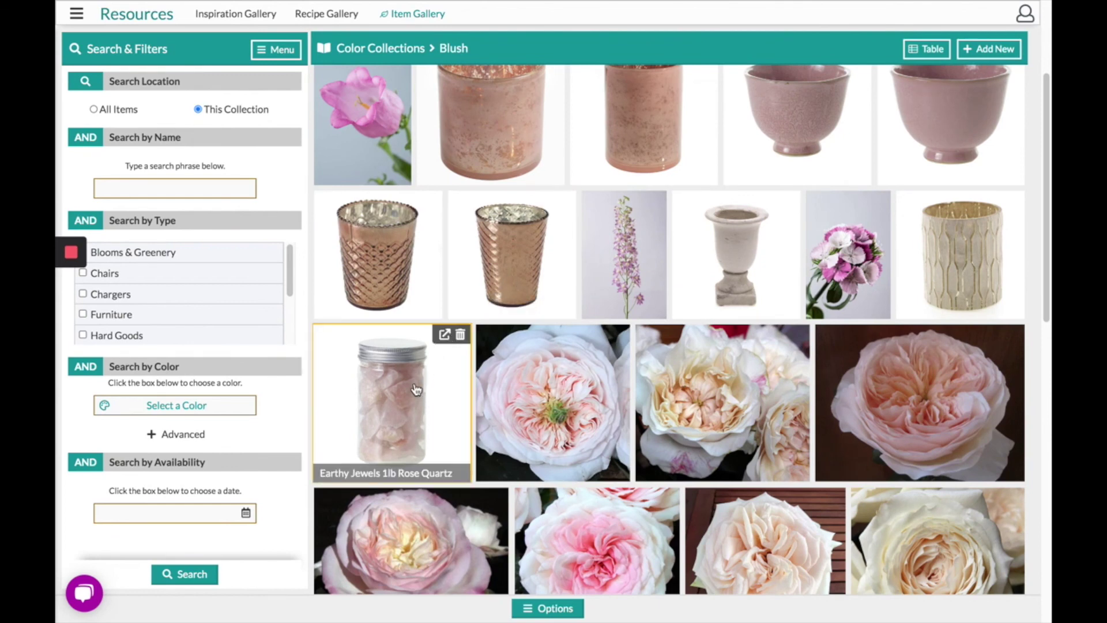
scroll(415, 389, "up", 3)
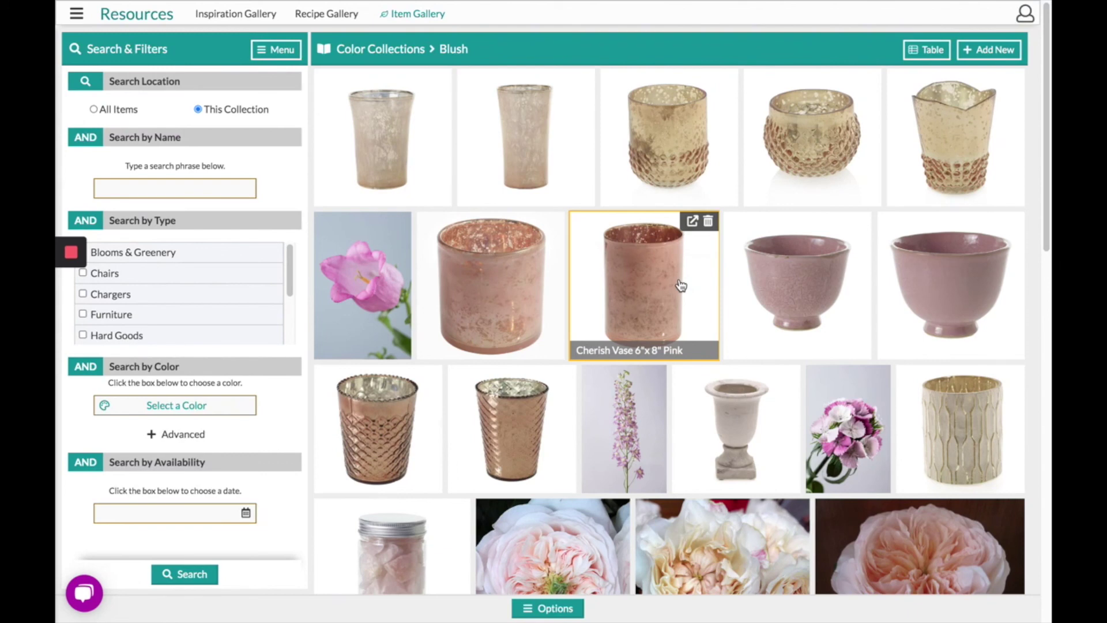
left_click(326, 53)
From Gallery Home, start a new collection titled 'Purple'
left_click(365, 77)
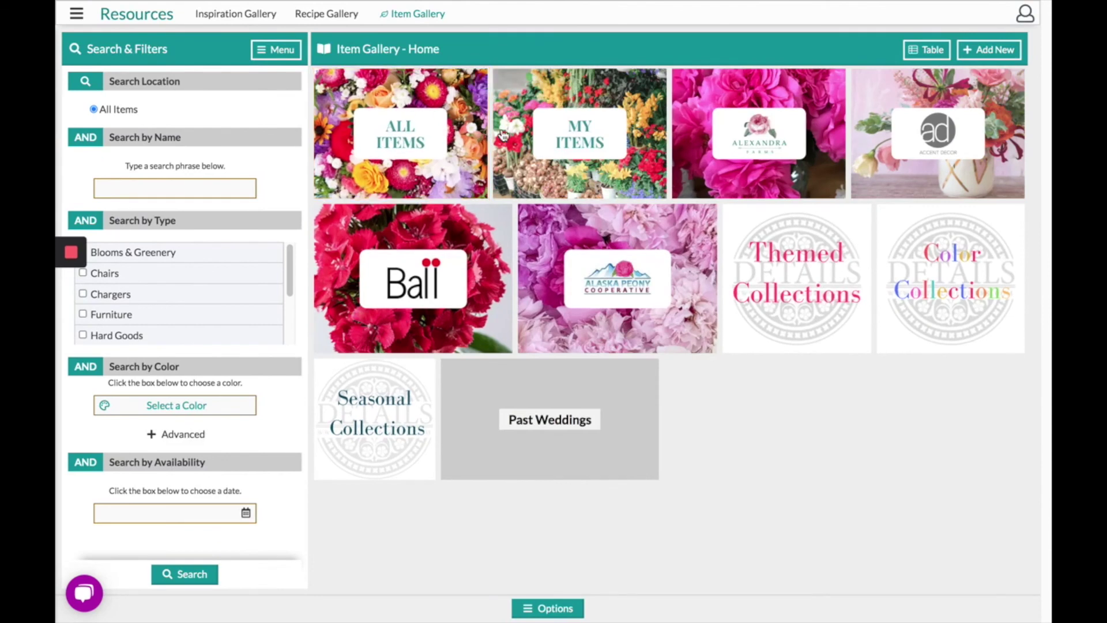
left_click(981, 52)
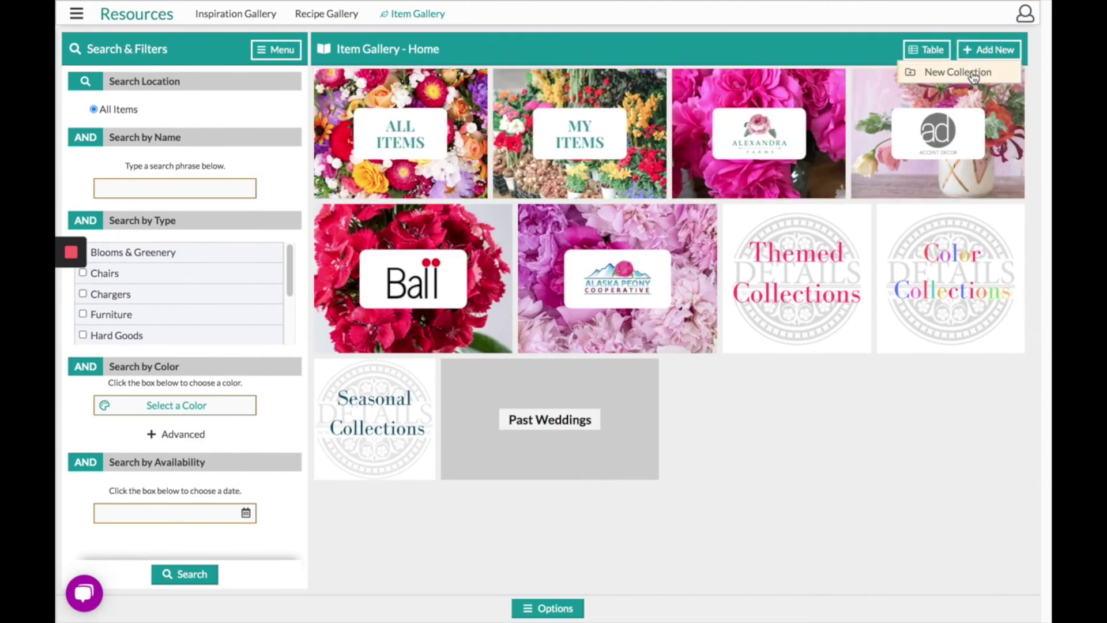
left_click(975, 74)
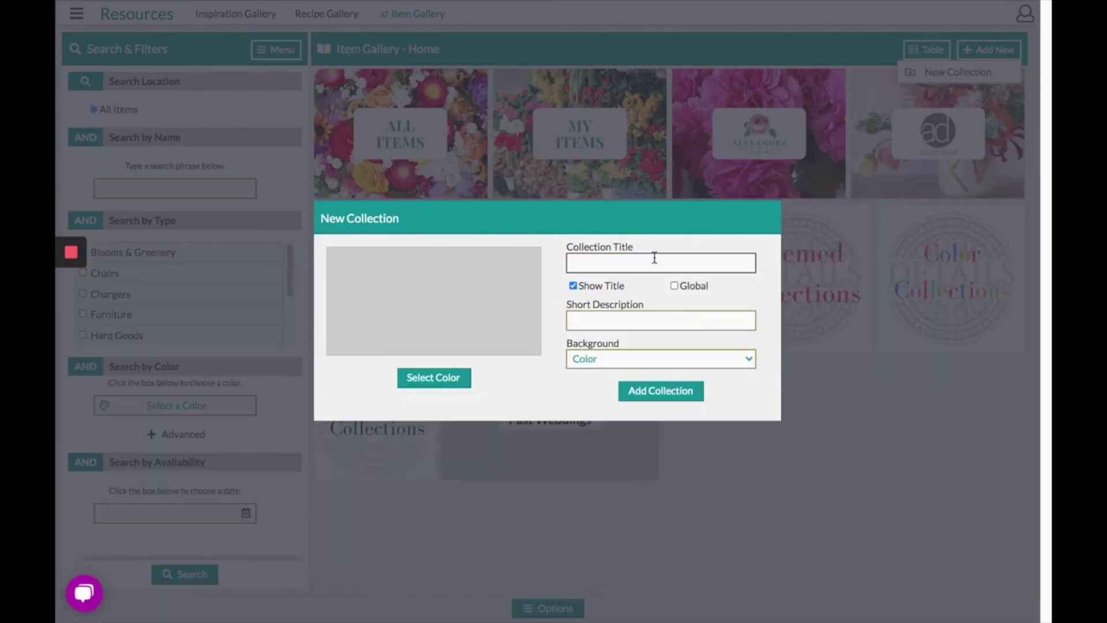
left_click(655, 256)
type("Purple")
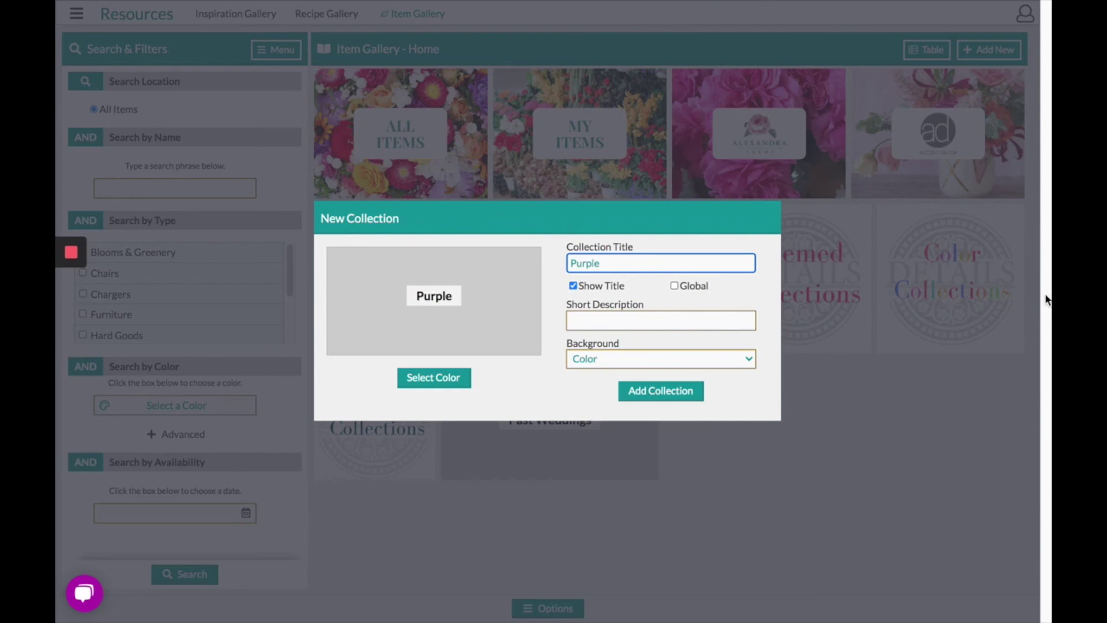
left_click(590, 345)
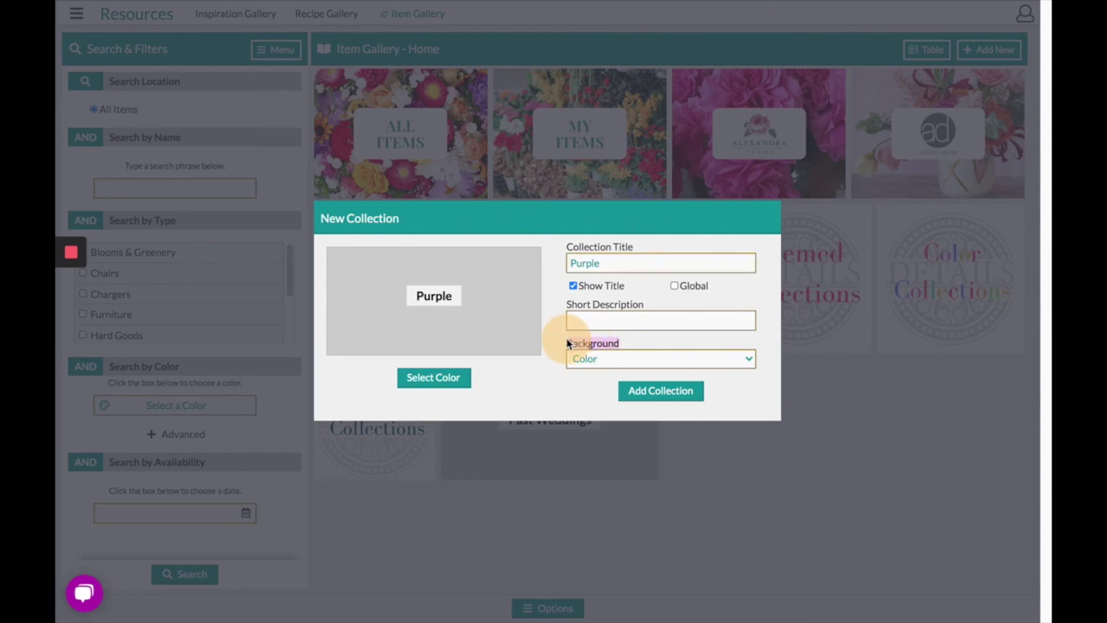
Give the Purple collection a lavender Color background (#AFA4CE) and create it
left_click(600, 360)
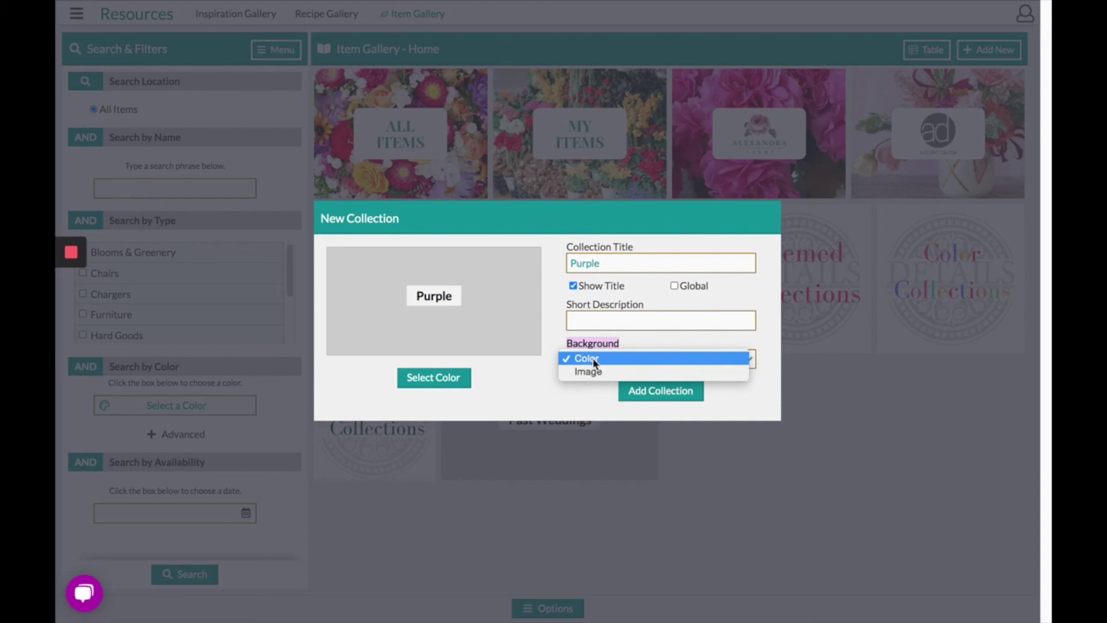
left_click(458, 375)
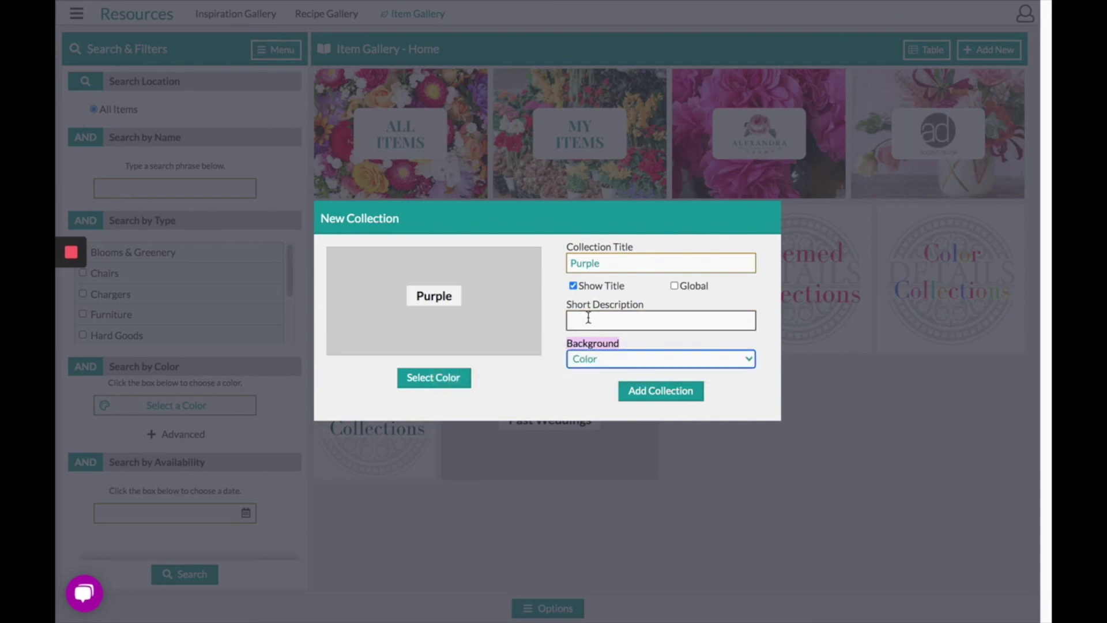
left_click(460, 382)
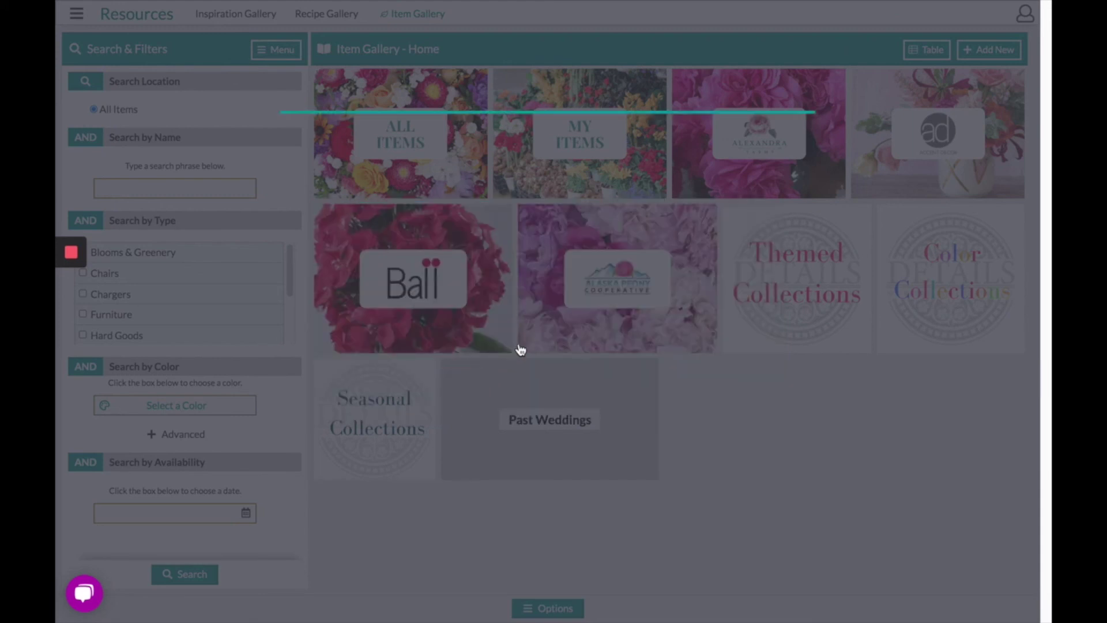
left_click(607, 412)
left_click(596, 491)
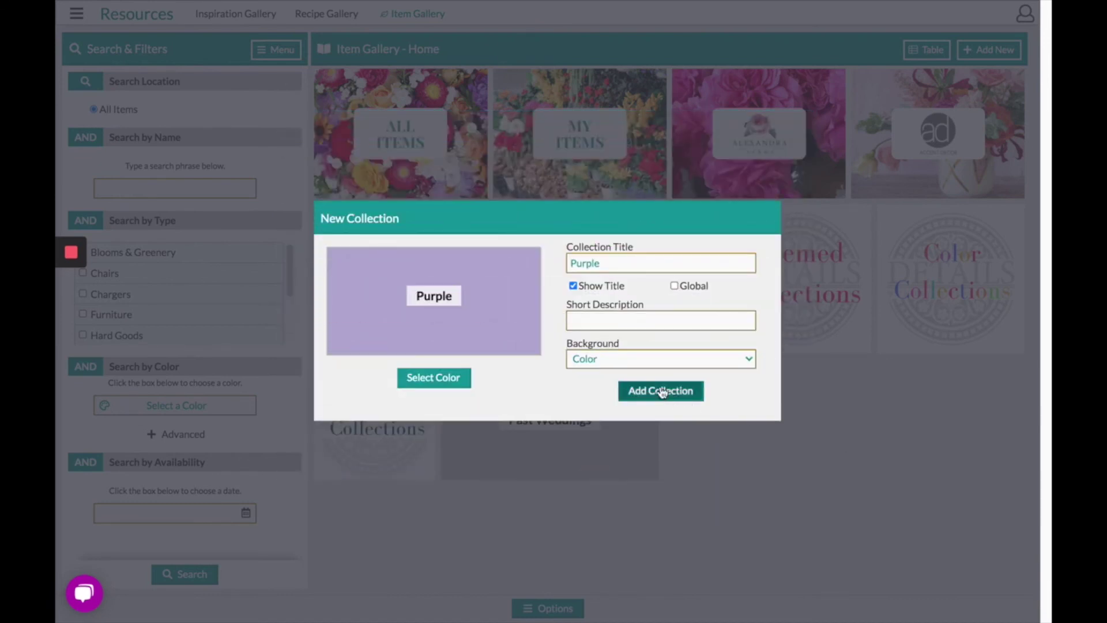
left_click(675, 392)
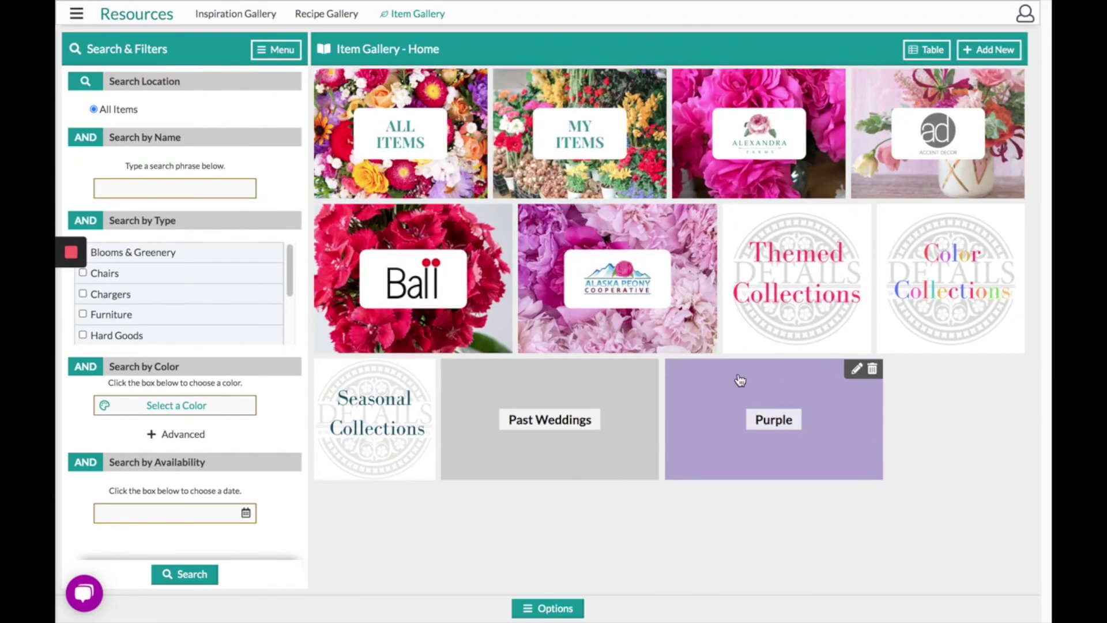
Open the Purple collection and search items by the lavender colour #AFA4CE
left_click(781, 398)
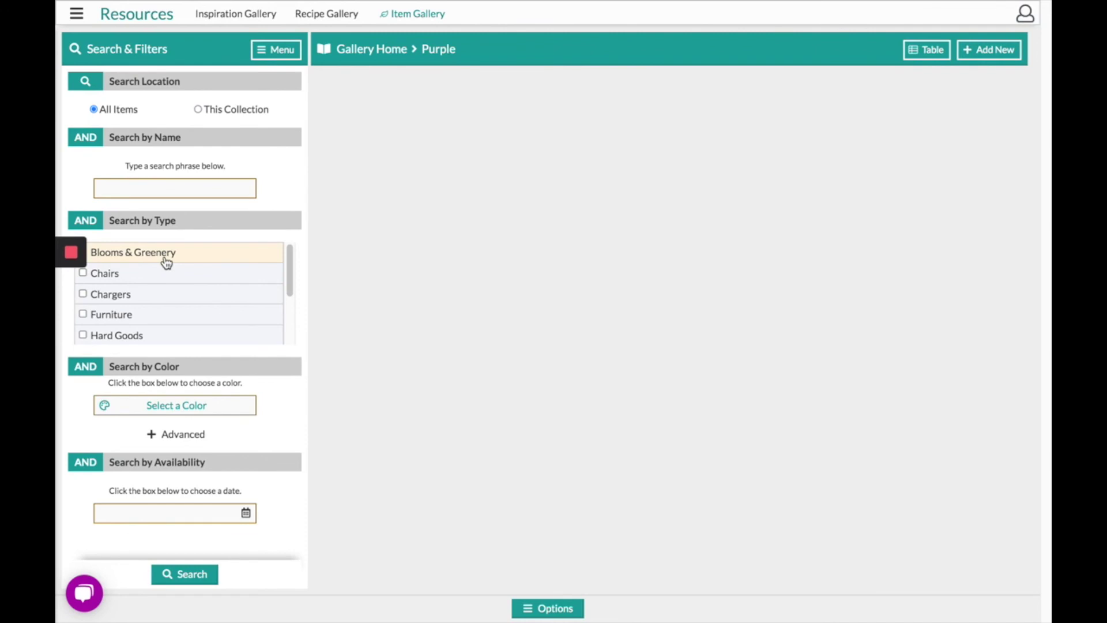
left_click(186, 408)
left_click(199, 426)
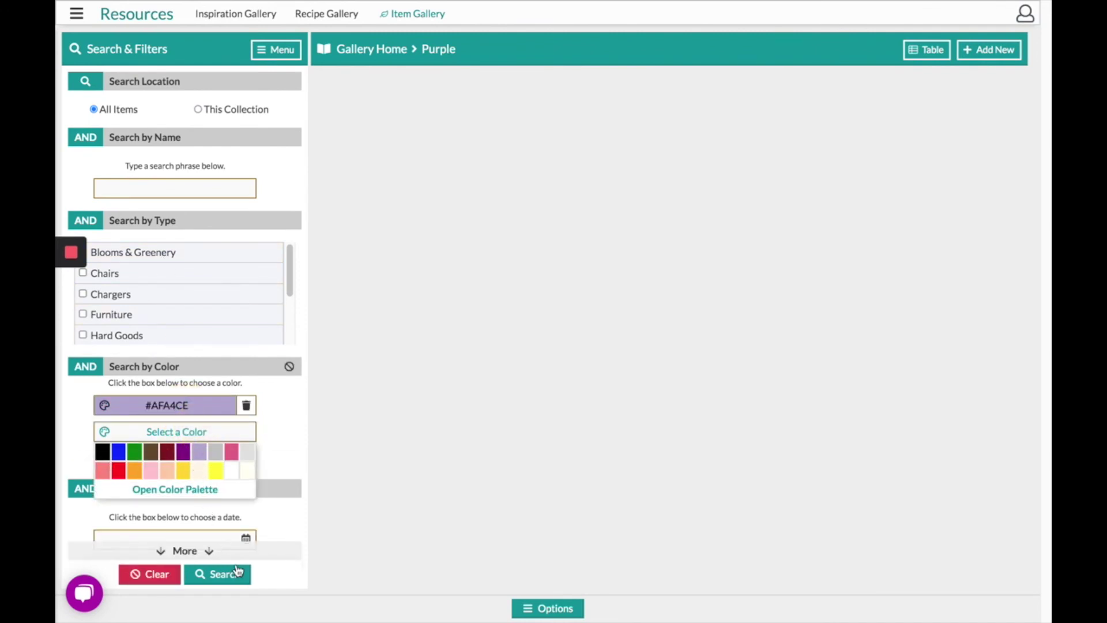
left_click(236, 575)
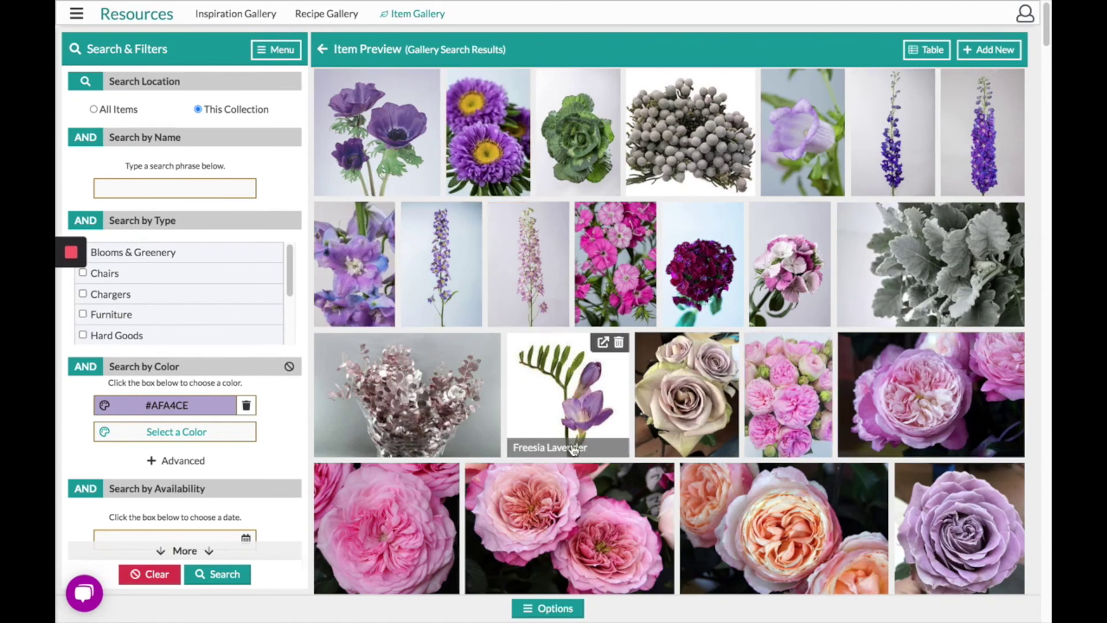
Turn on Selection Mode and select the anemone, Aster Julie, brunia, campanula and first delphinium
left_click(562, 610)
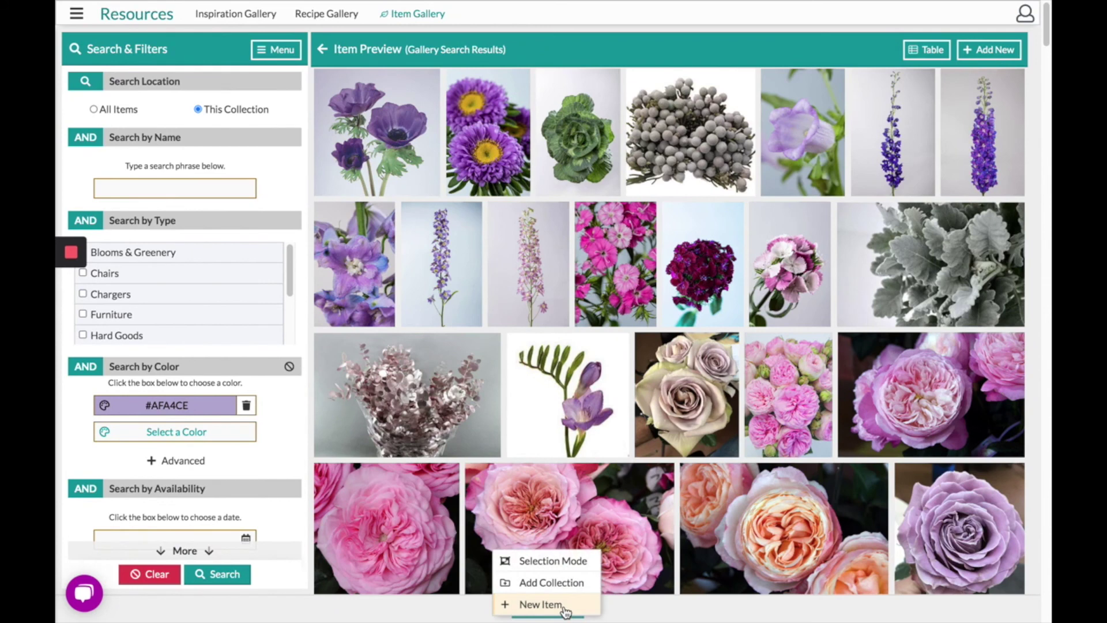
left_click(554, 562)
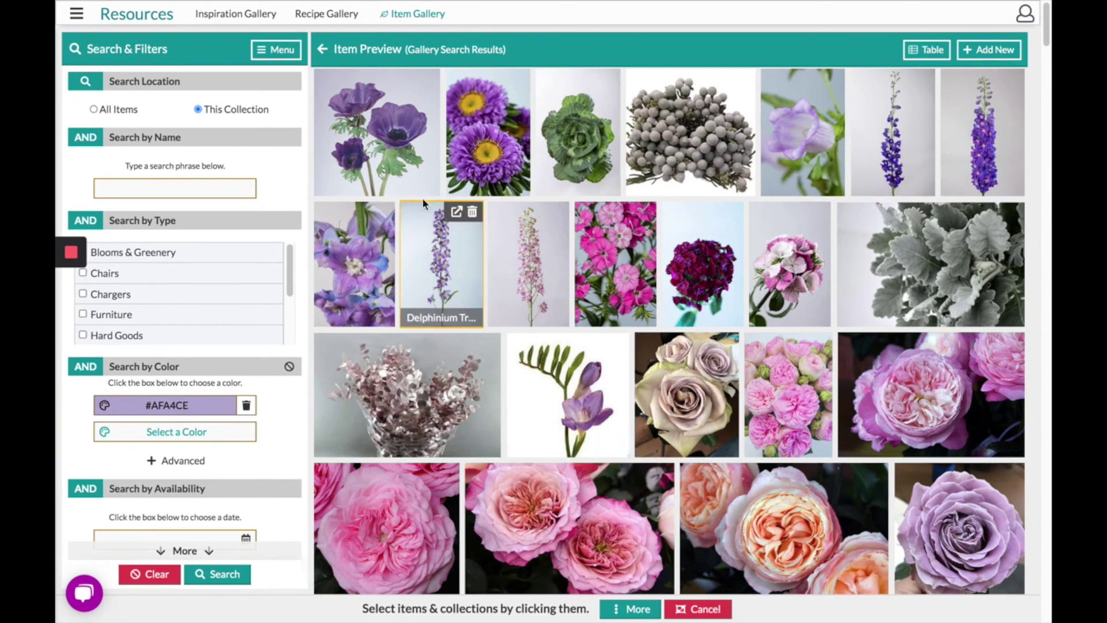
left_click(397, 147)
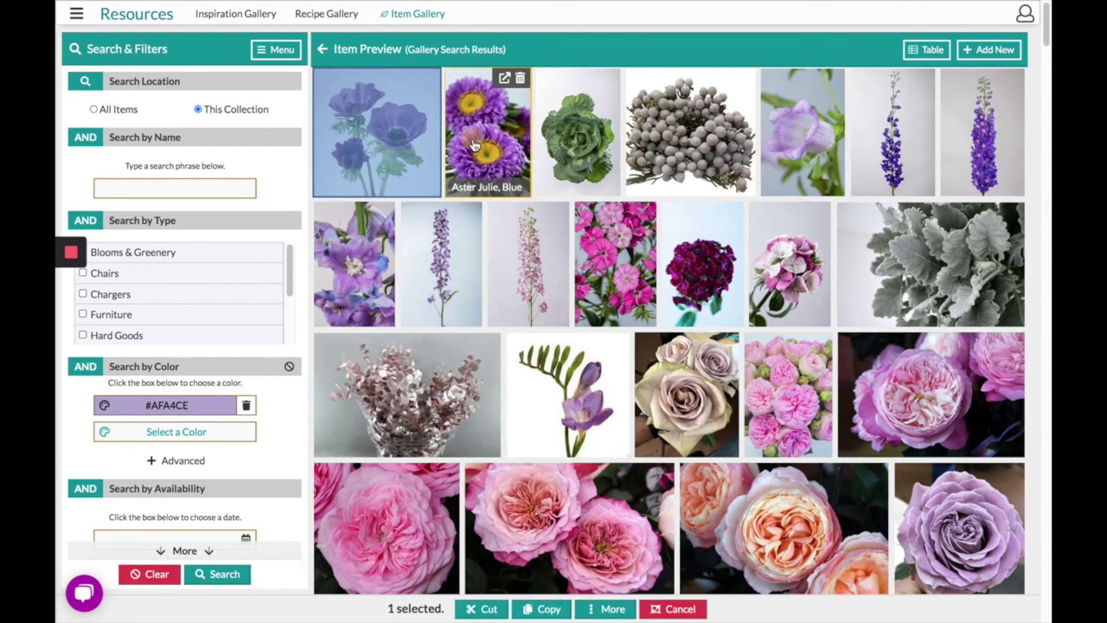
left_click(472, 138)
left_click(694, 154)
left_click(787, 151)
left_click(859, 149)
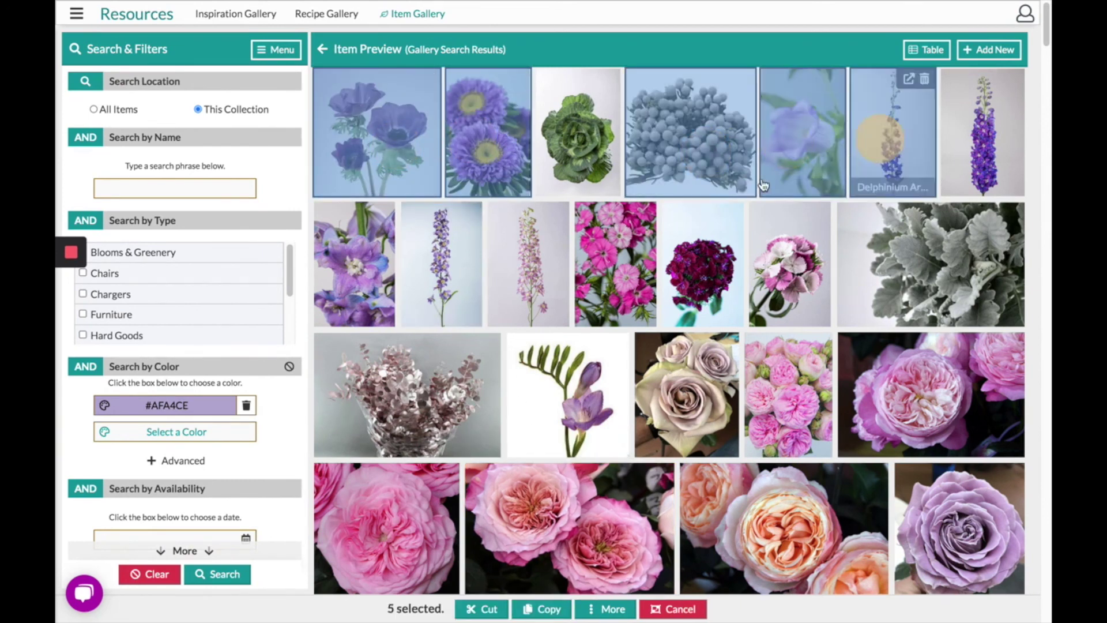
Add three more delphiniums, three dianthus, Dusty Miller and three roses to the selection
left_click(371, 262)
left_click(440, 261)
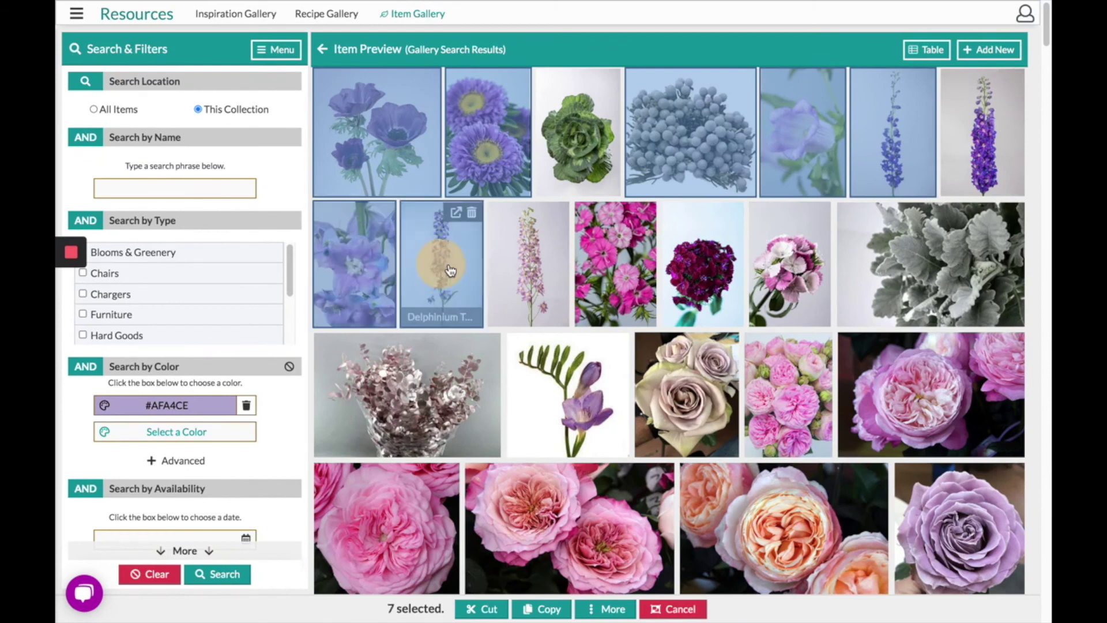
left_click(501, 262)
left_click(631, 259)
left_click(700, 258)
left_click(803, 249)
left_click(886, 241)
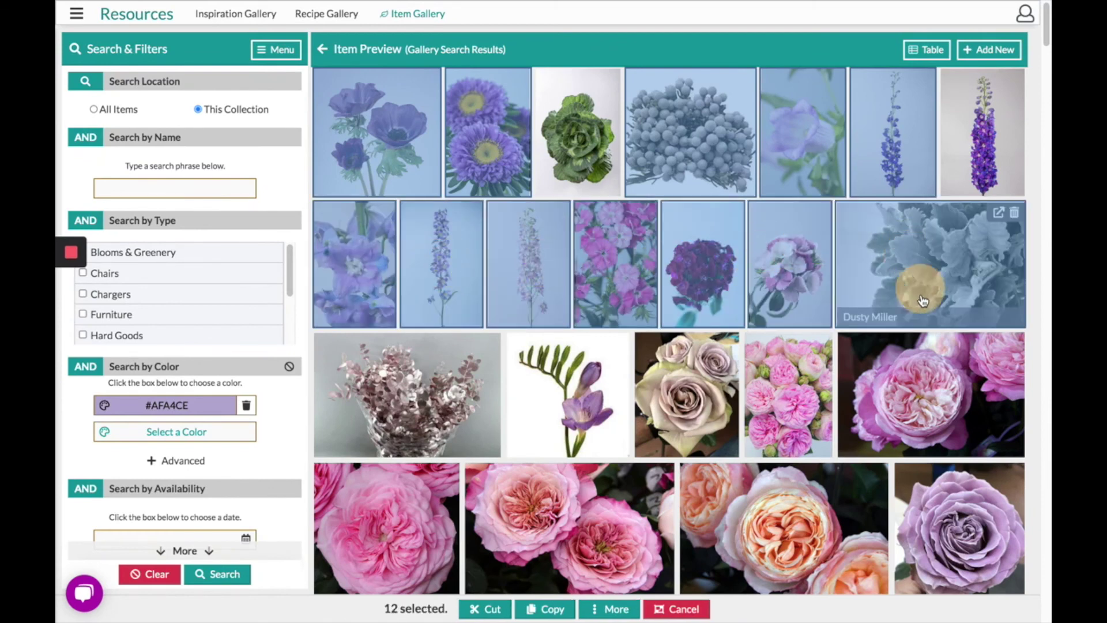
left_click(917, 349)
left_click(790, 394)
left_click(689, 385)
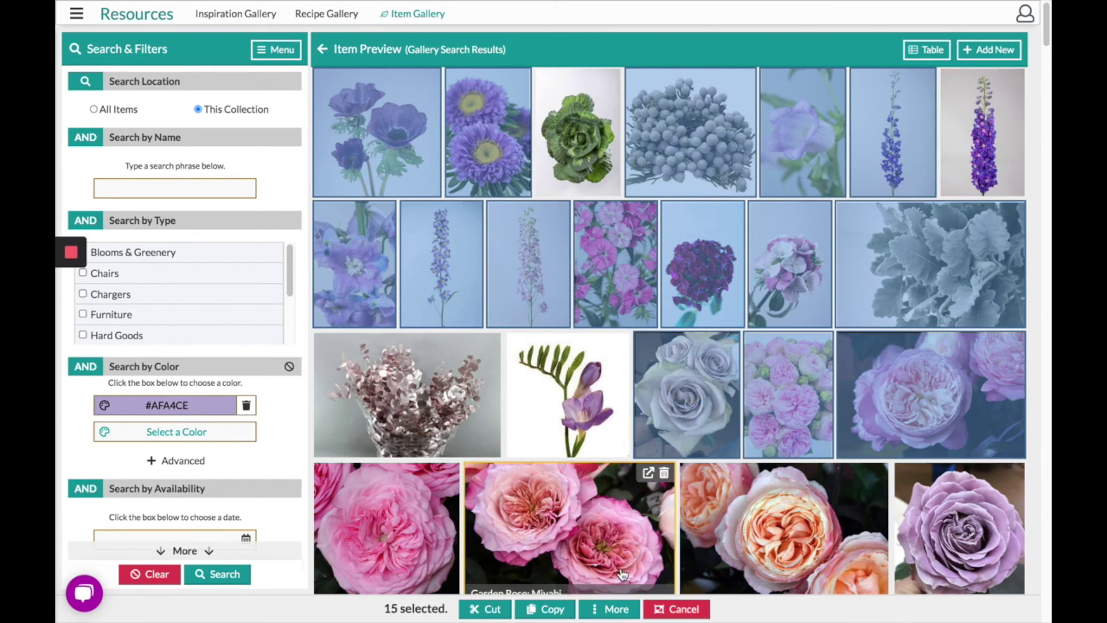
left_click(615, 610)
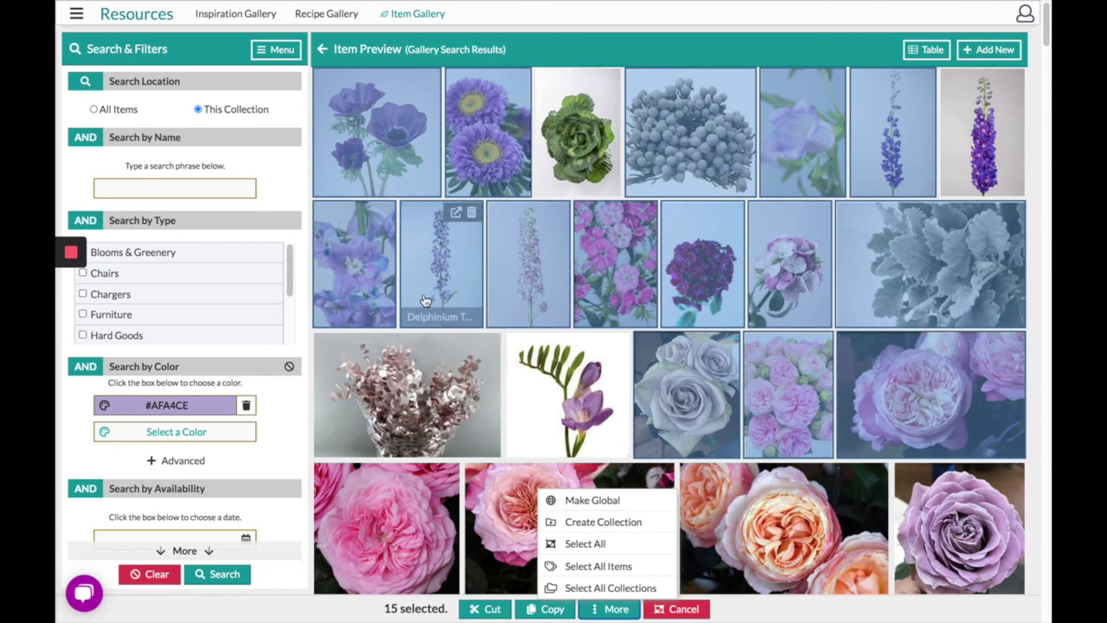
Copy the 15 selected flowers to the clipboard and return to the empty Purple collection
left_click(544, 610)
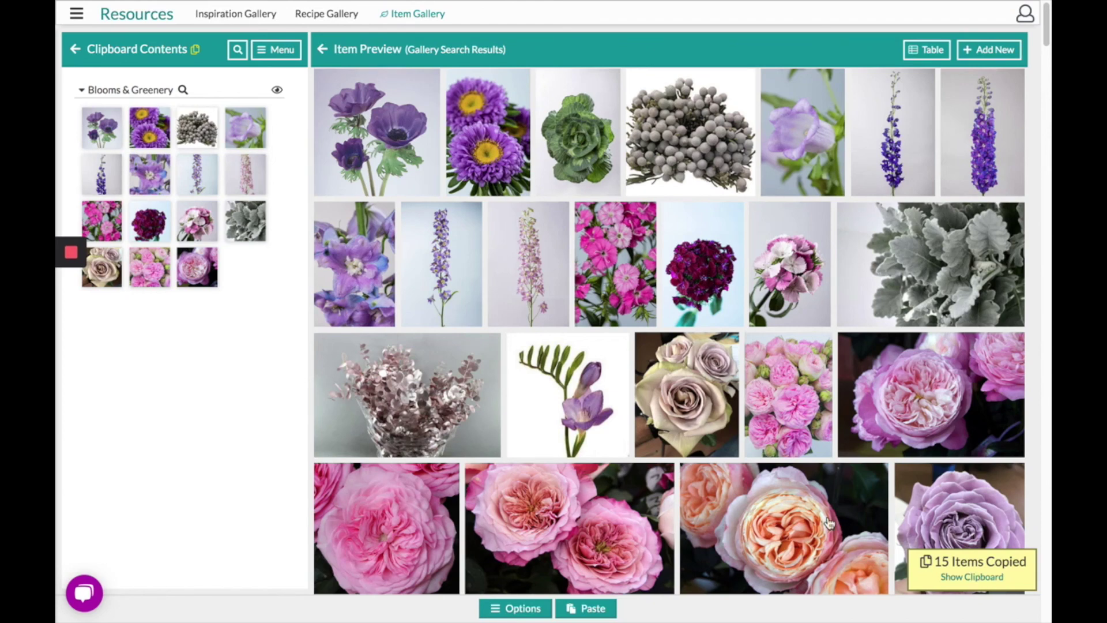
left_click(323, 52)
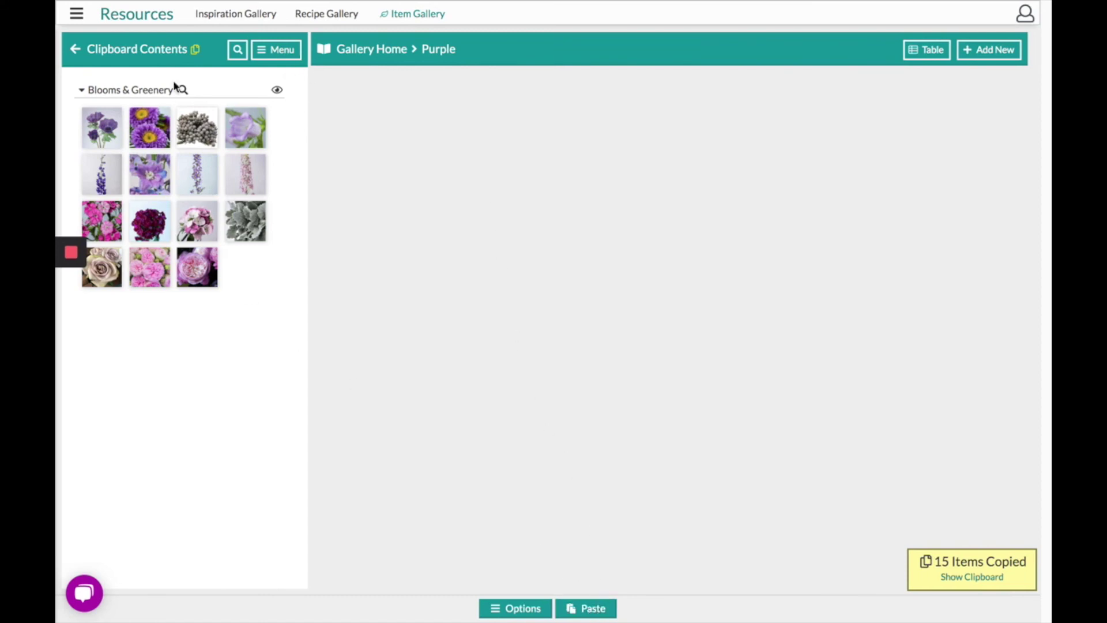
Paste all 15 clipboard flowers into the Purple collection, then clear the clipboard
left_click(277, 50)
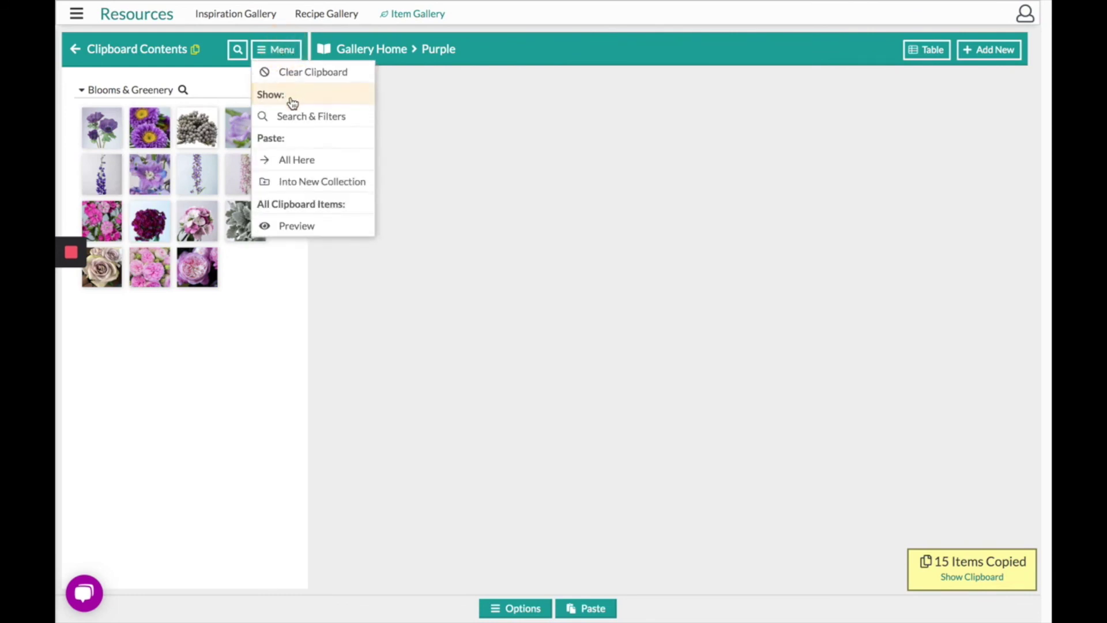
left_click(322, 166)
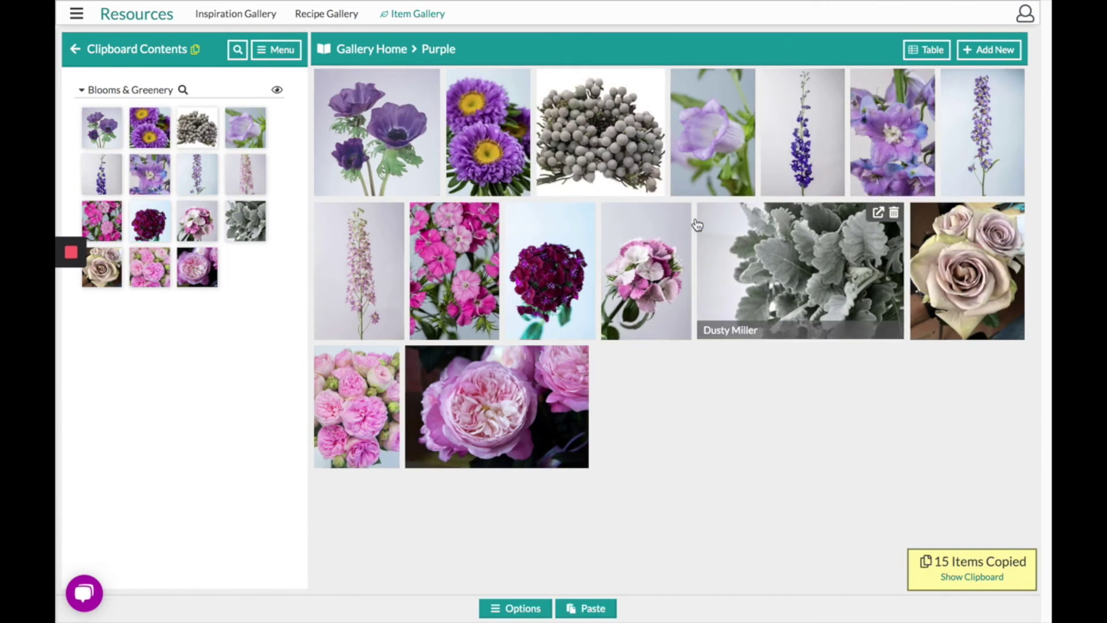
left_click(279, 51)
left_click(293, 72)
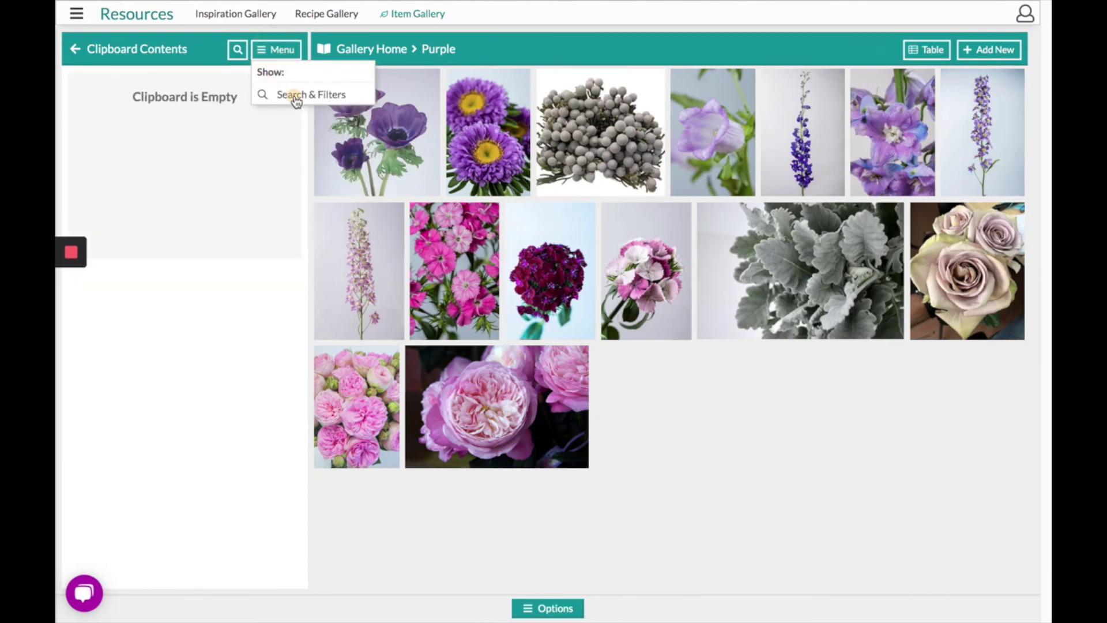
Restore the Search & Filters panel and go back to the Gallery Home
left_click(293, 97)
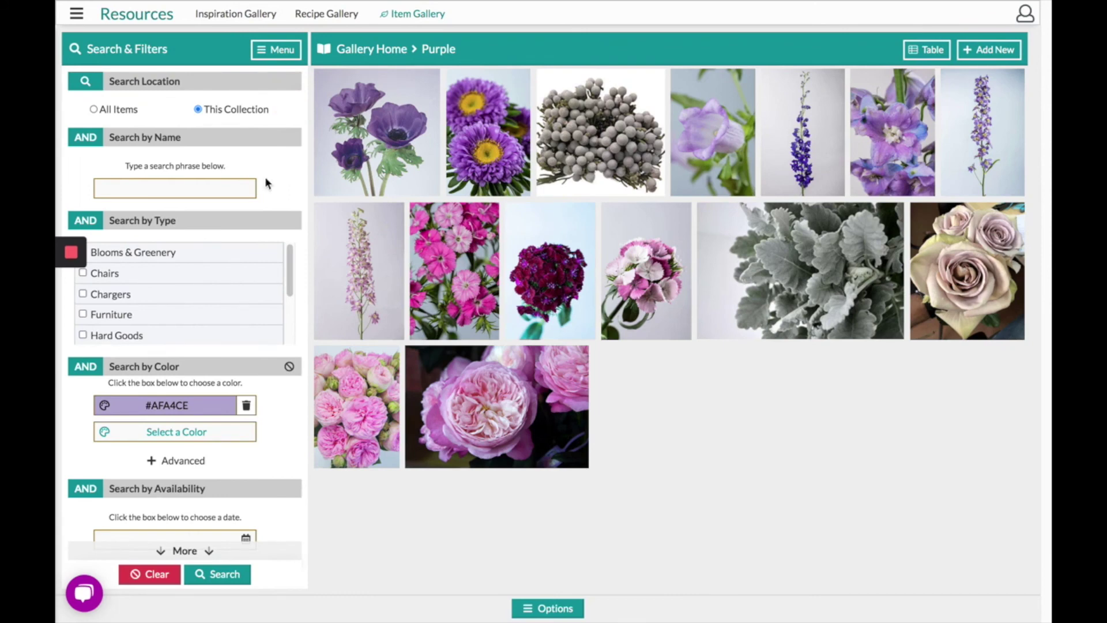
left_click(329, 50)
left_click(437, 75)
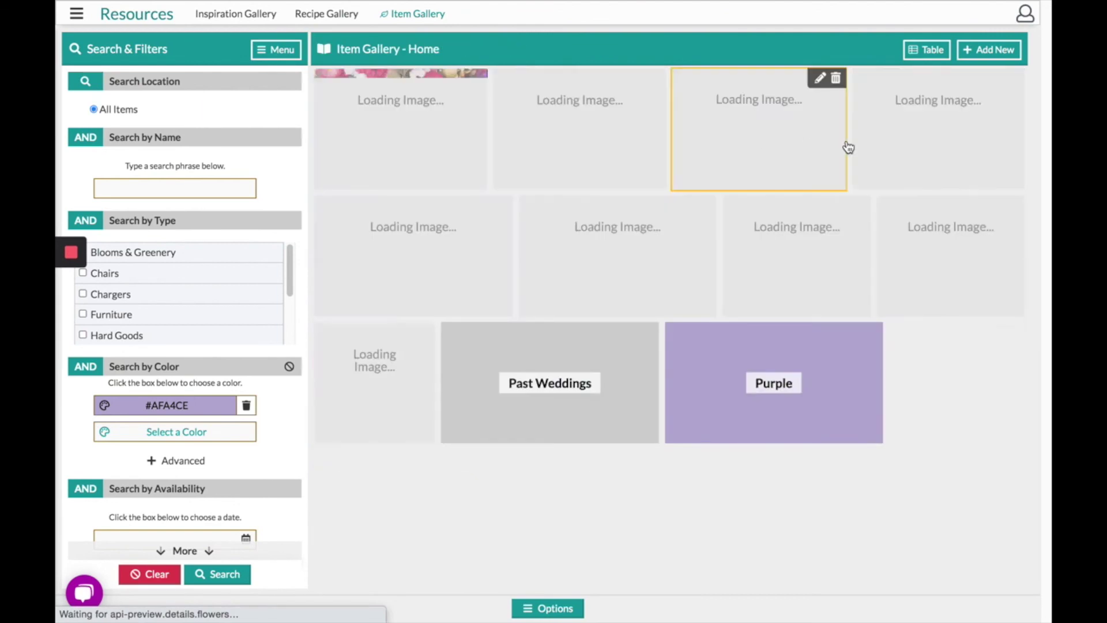